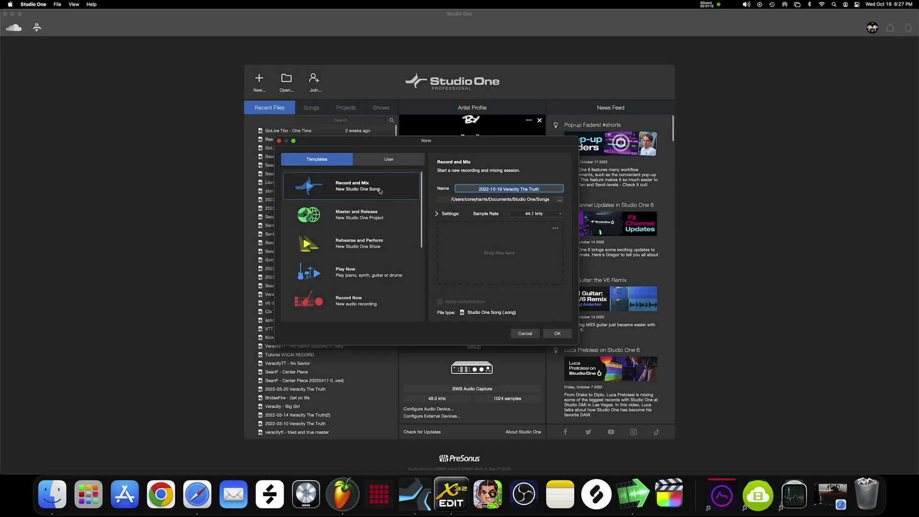
# Create a song from the Produce Beats template with a 48.0 kHz sample rate.
pyautogui.scroll(-5, 375, 201)
pyautogui.scroll(5, 369, 210)
pyautogui.scroll(-4, 368, 254)
pyautogui.click(361, 223)
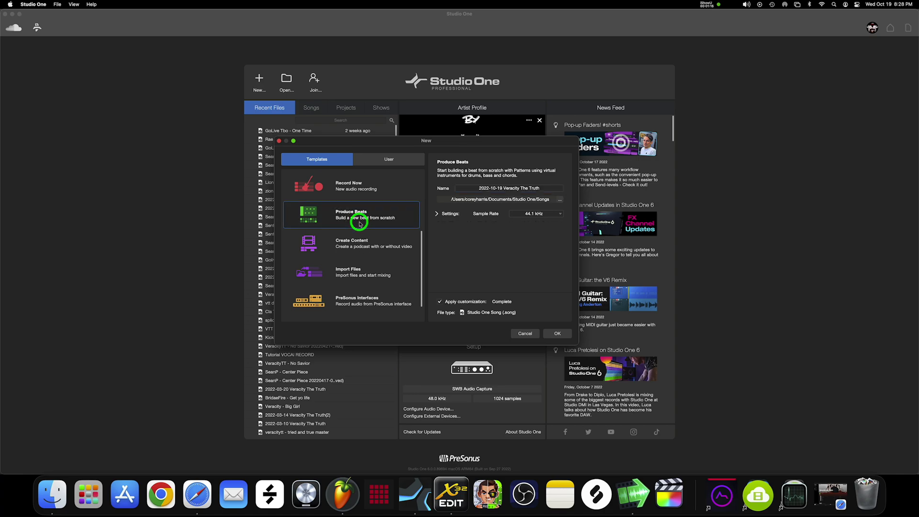
pyautogui.click(527, 214)
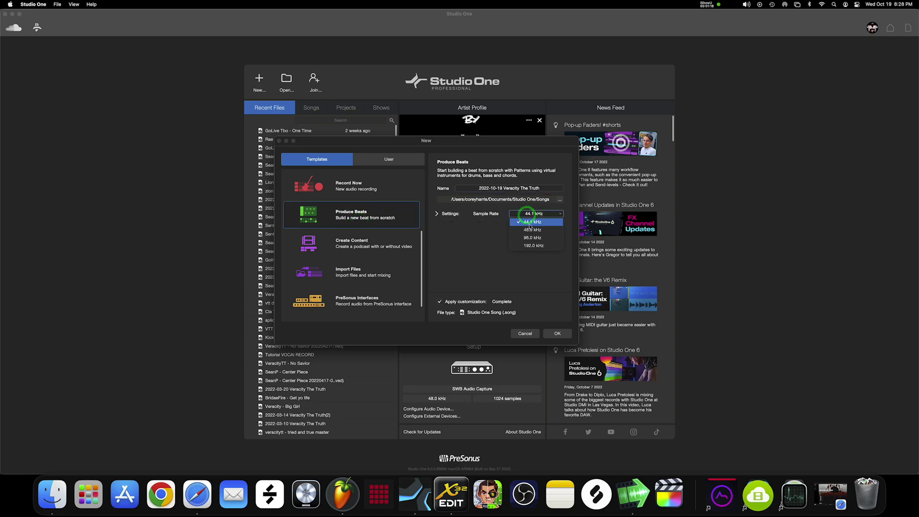
pyautogui.click(531, 229)
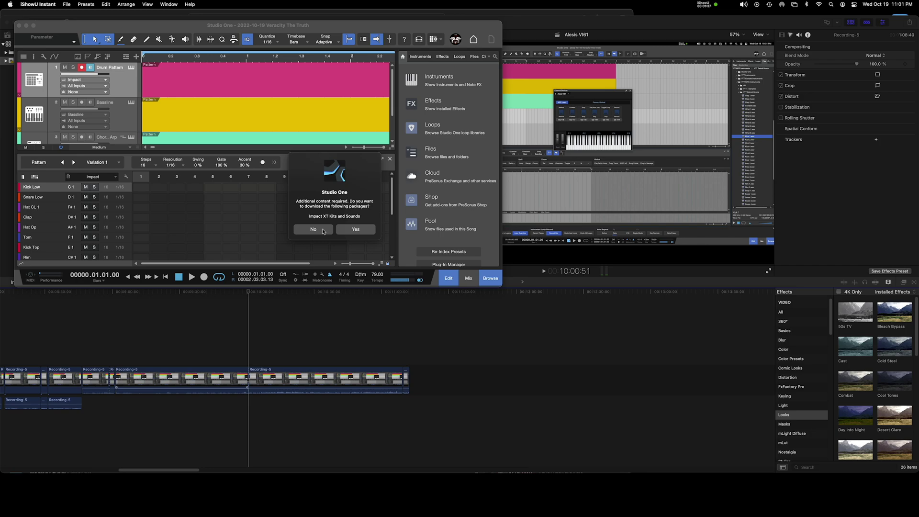
# Skip the Impact XT kit download, open Drum Pattern's Impact XT, and dismiss the sample mismatch alert.
pyautogui.click(321, 230)
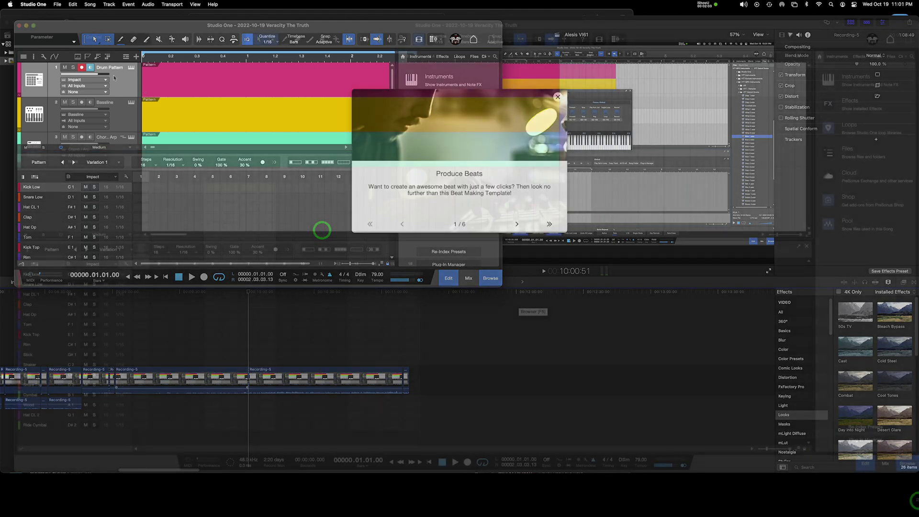
pyautogui.click(36, 70)
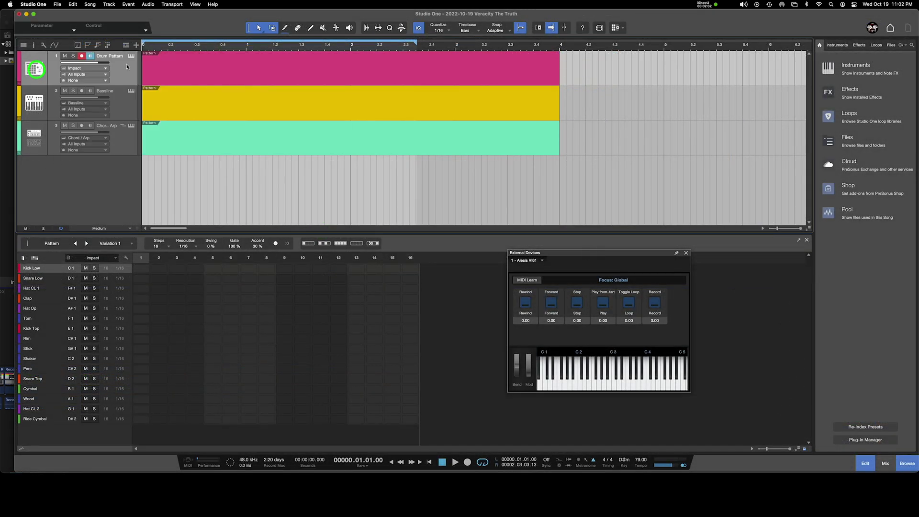
pyautogui.click(131, 58)
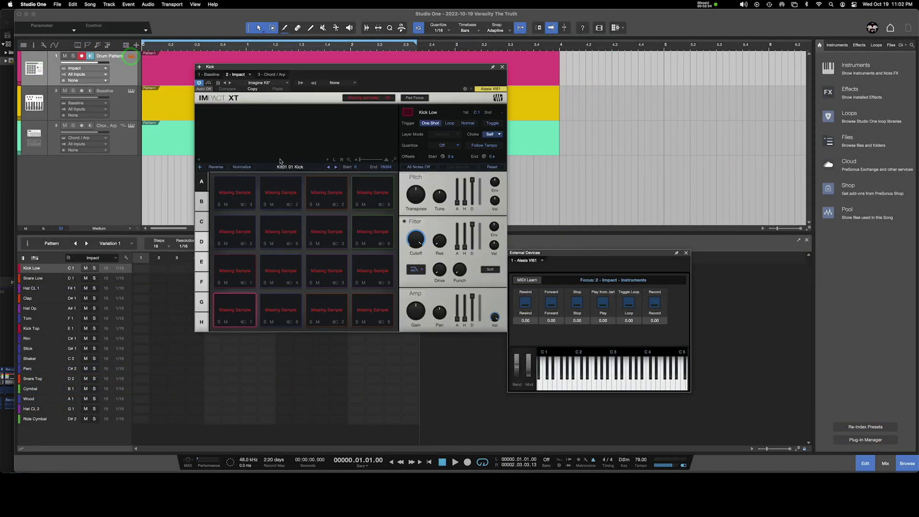
pyautogui.click(246, 191)
pyautogui.click(452, 173)
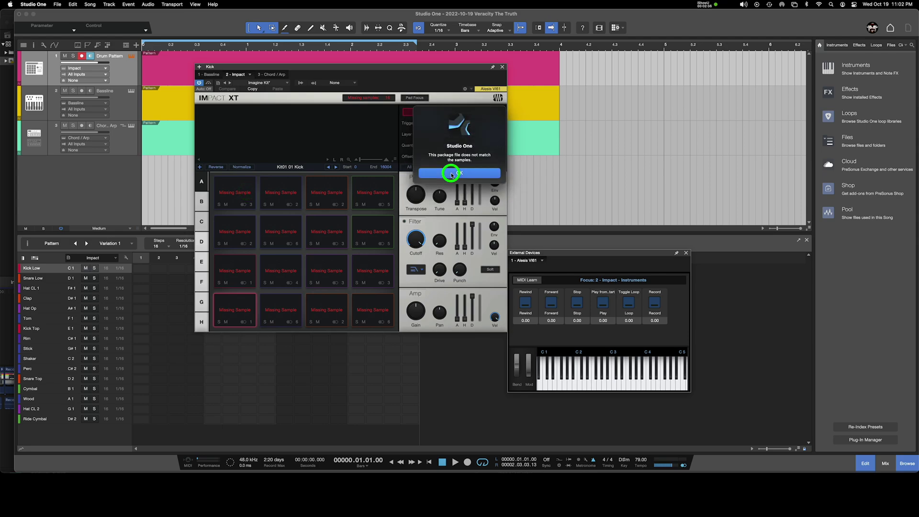
# Audition the now-empty Impact XT drum pads.
pyautogui.click(281, 187)
pyautogui.click(301, 198)
pyautogui.click(336, 192)
pyautogui.click(356, 192)
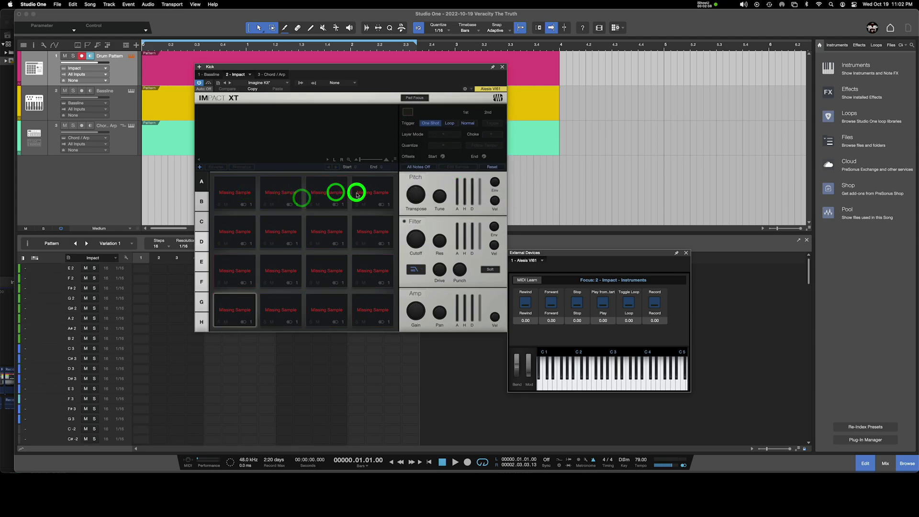
pyautogui.click(303, 197)
pyautogui.click(277, 211)
pyautogui.click(256, 240)
pyautogui.click(271, 261)
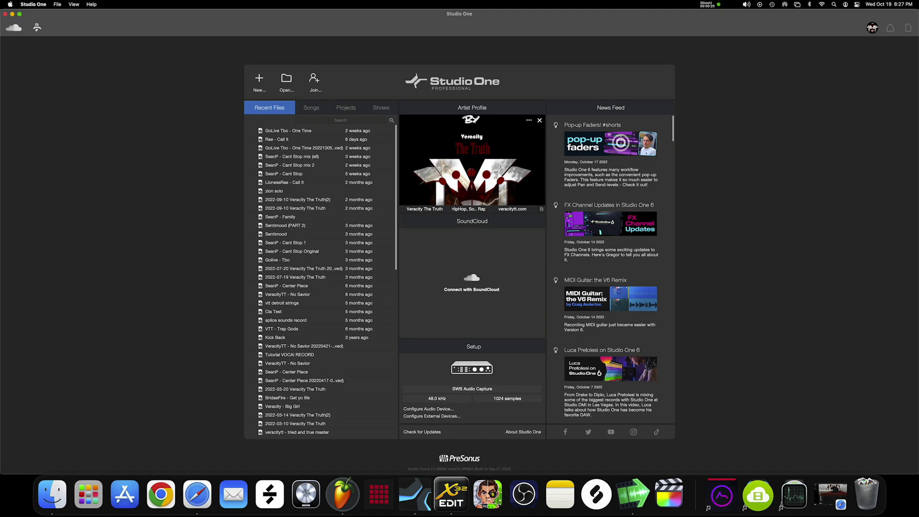
# Start a new Produce Beats song with a 48.0 kHz sample rate.
pyautogui.click(259, 80)
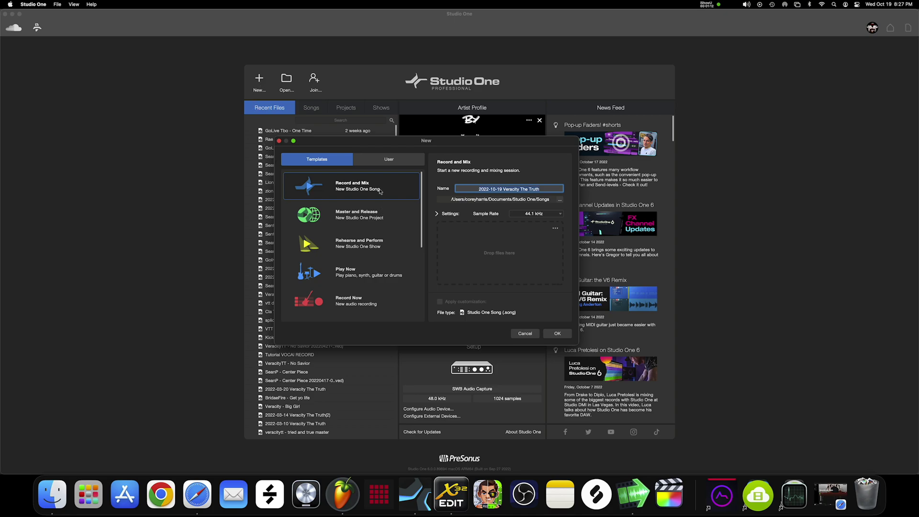
pyautogui.scroll(-3, 372, 208)
pyautogui.scroll(3, 369, 222)
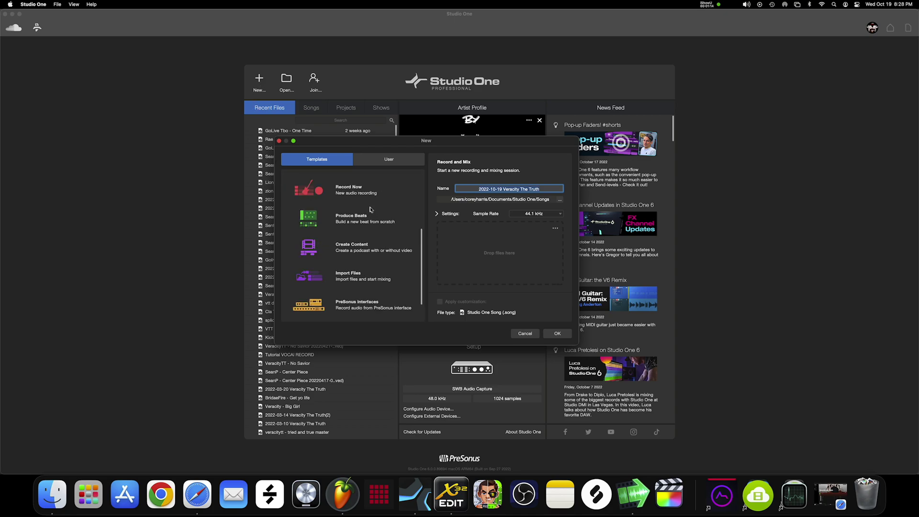
pyautogui.scroll(-4, 368, 242)
pyautogui.click(360, 222)
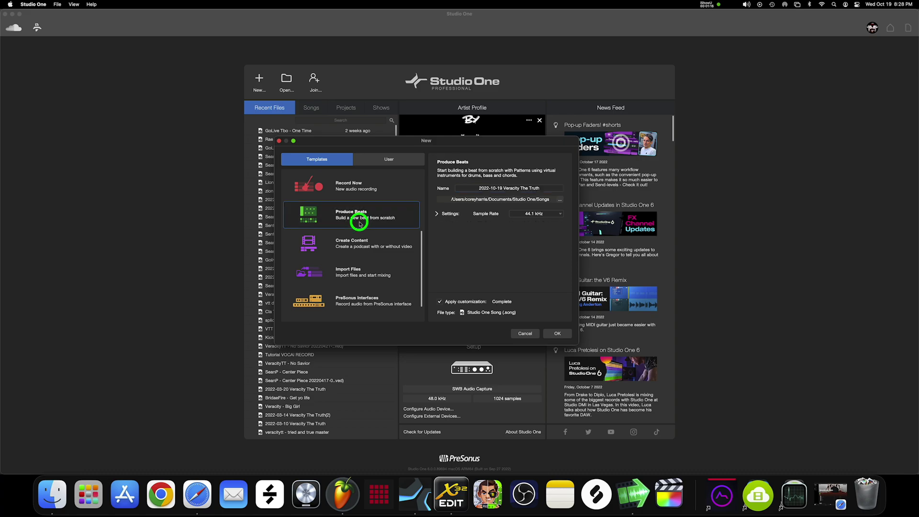
pyautogui.click(527, 214)
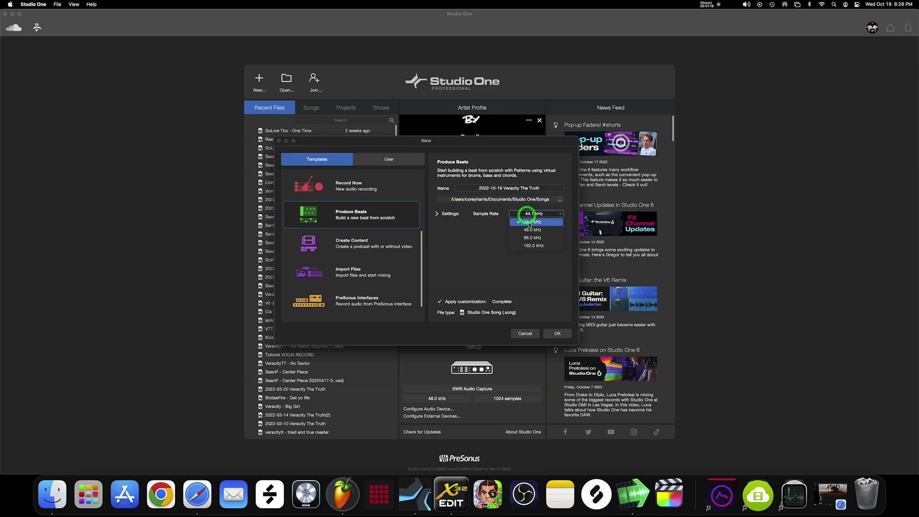
pyautogui.click(530, 230)
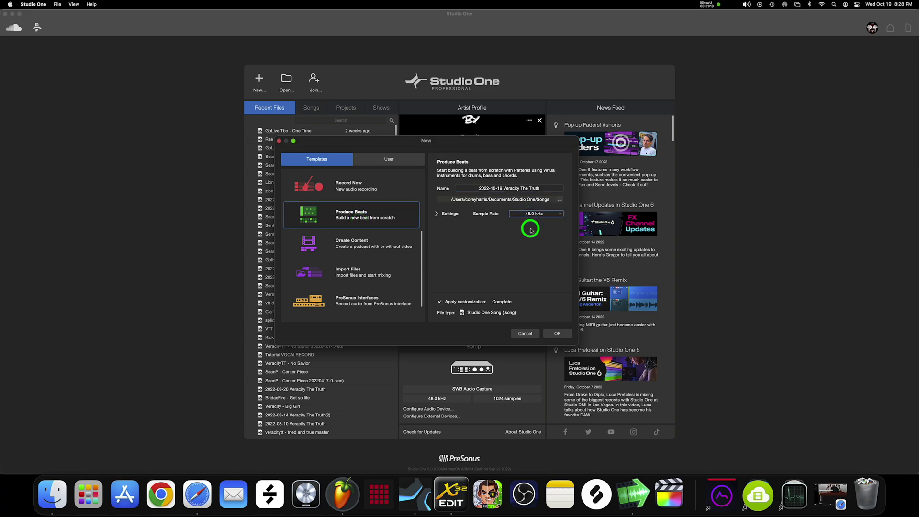
# Set resolution to 32 Bit Float, tempo to 79 BPM, and key signature to D#m.
pyautogui.click(444, 214)
pyautogui.click(518, 225)
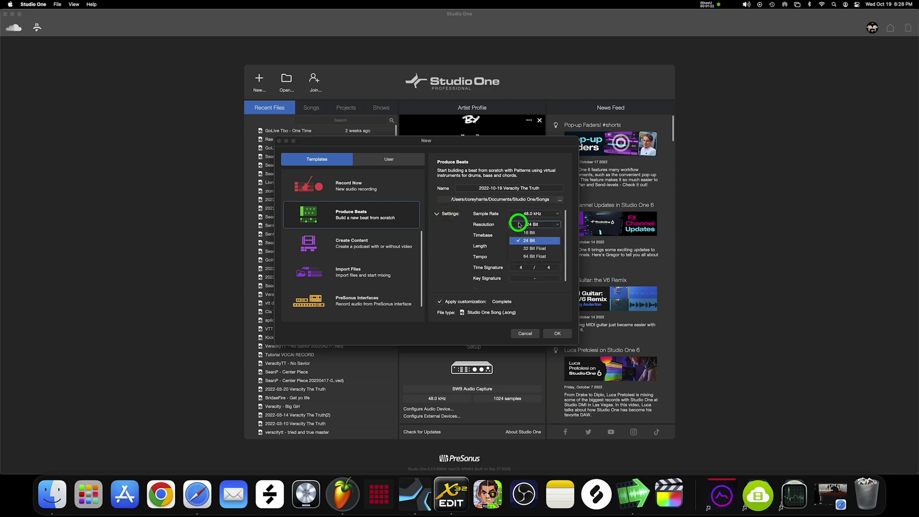
pyautogui.click(530, 250)
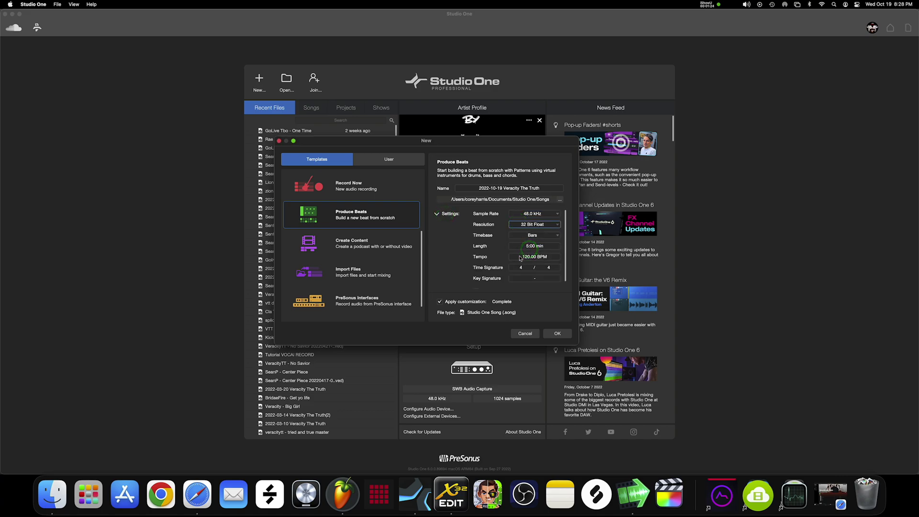
pyautogui.scroll(-1, 529, 250)
pyautogui.click(530, 250)
pyautogui.write('79.')
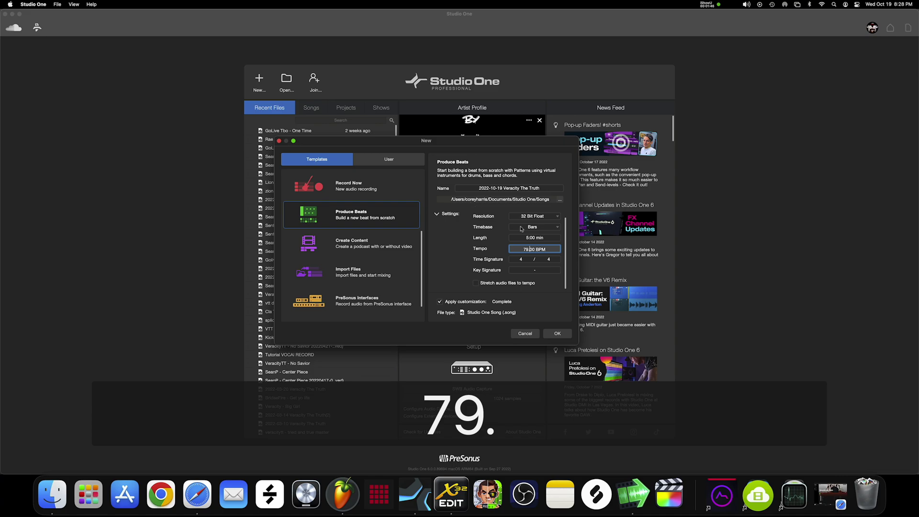
pyautogui.click(535, 269)
pyautogui.click(560, 352)
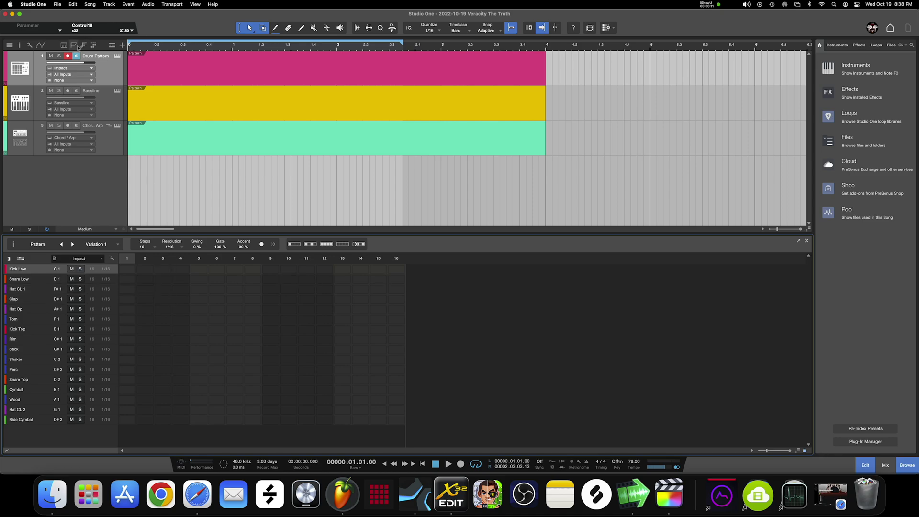
# Open the drum track's Impact XT and choose Add Device from the control link menu.
pyautogui.click(127, 30)
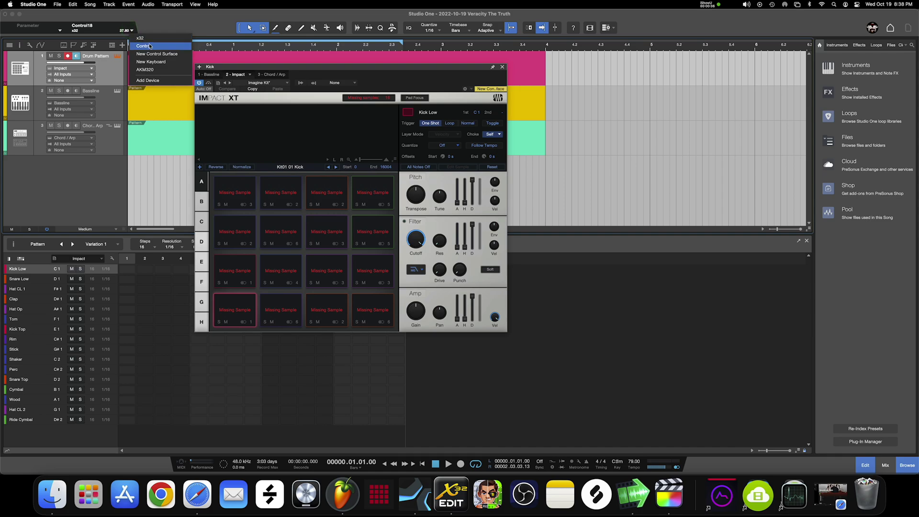
pyautogui.click(160, 85)
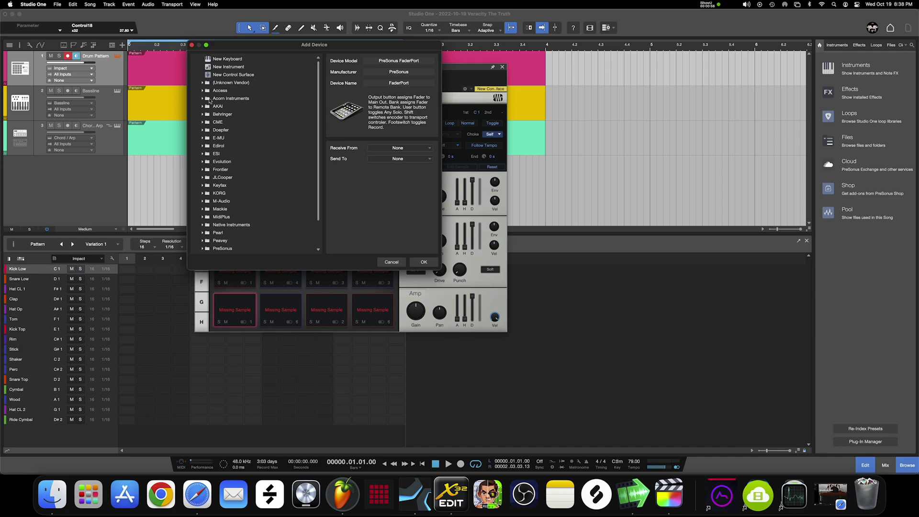
# Add a New Keyboard named 'Alesis VI61', receiving from VI61 Out and sending to VI61 In.
pyautogui.scroll(-2, 209, 95)
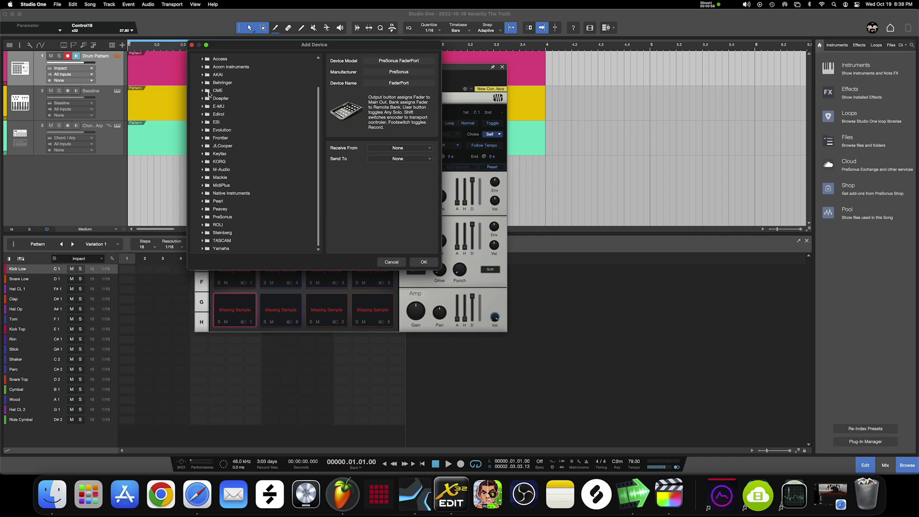
pyautogui.scroll(2, 201, 114)
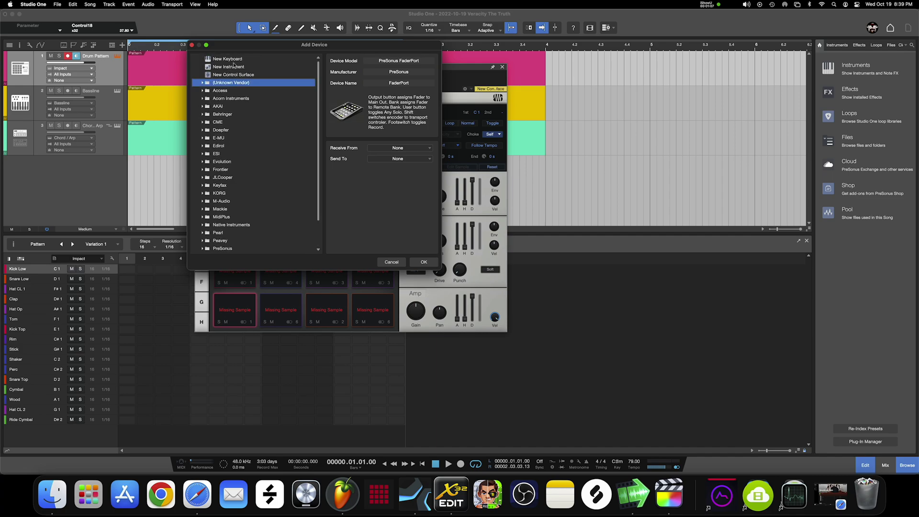
pyautogui.click(230, 60)
pyautogui.click(399, 59)
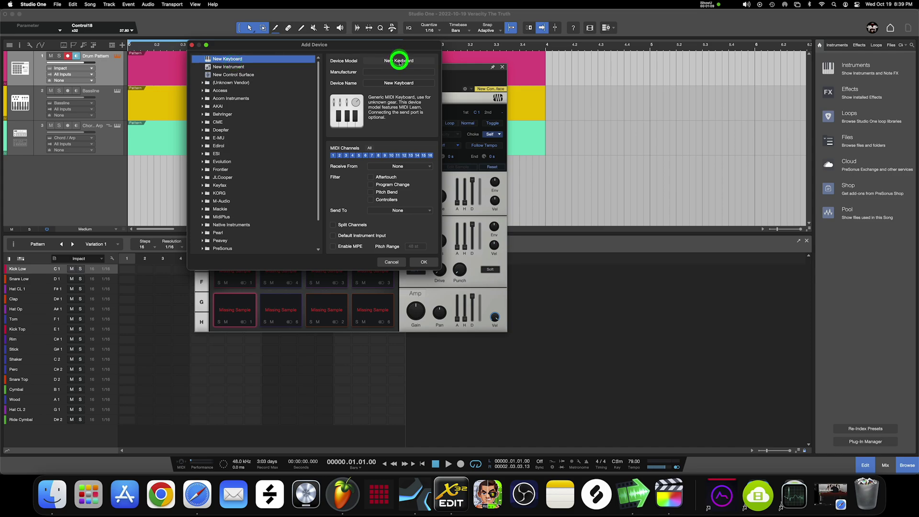
pyautogui.click(397, 82)
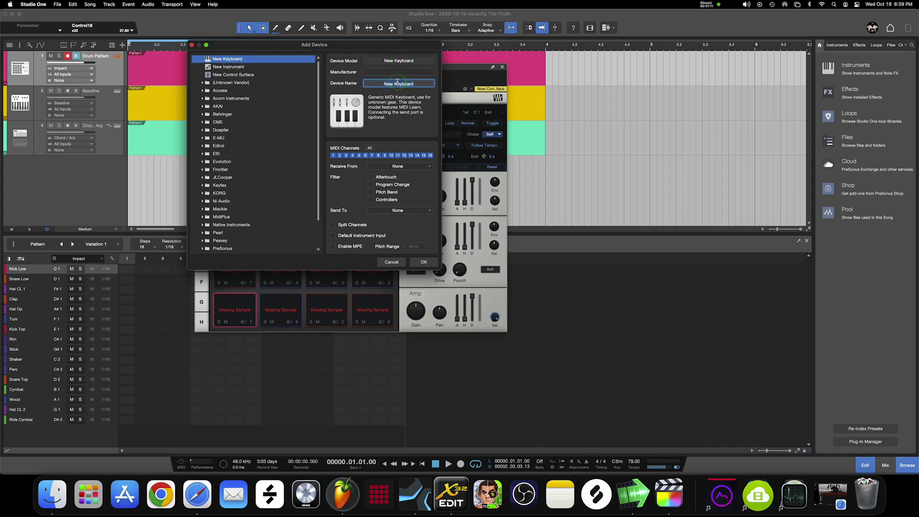
pyautogui.write('Alesis')
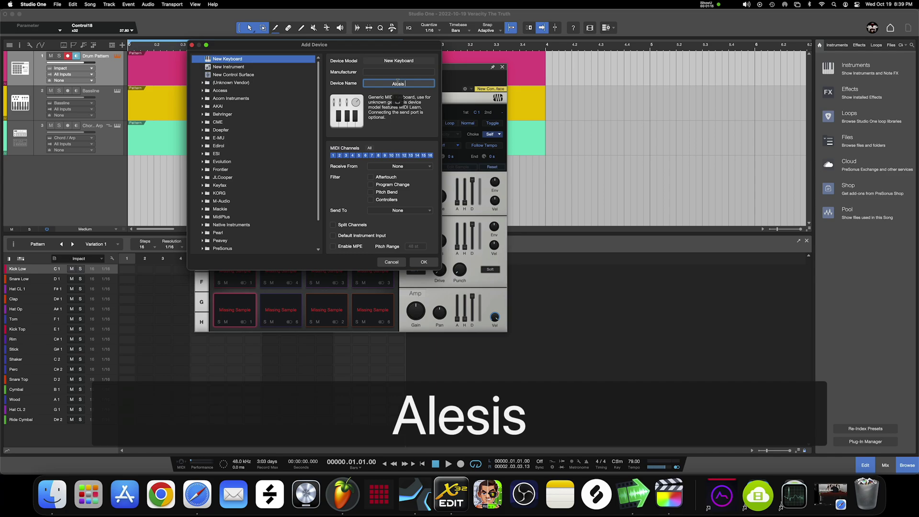
pyautogui.write(' VI')
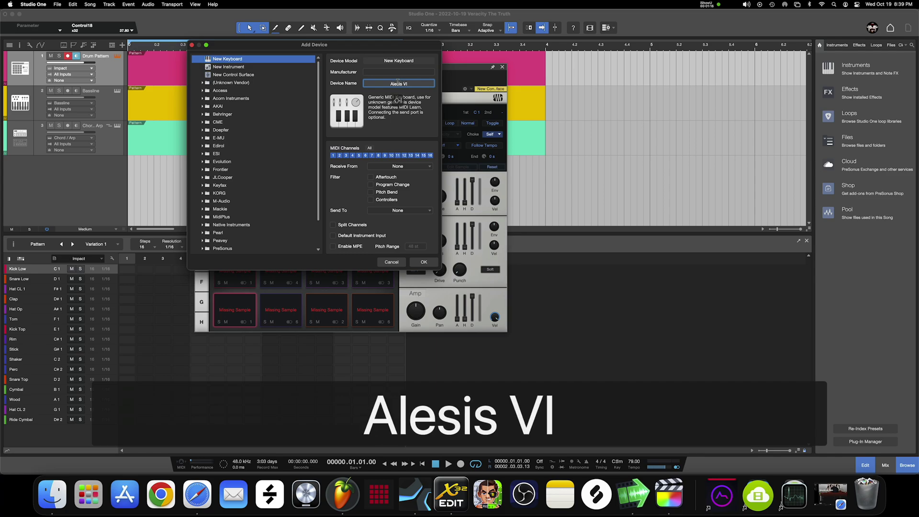
pyautogui.write('61')
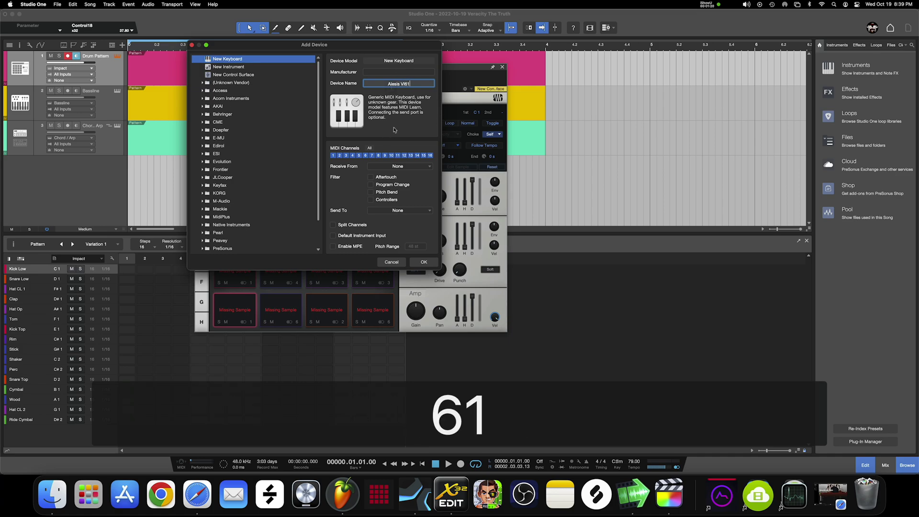
pyautogui.click(387, 166)
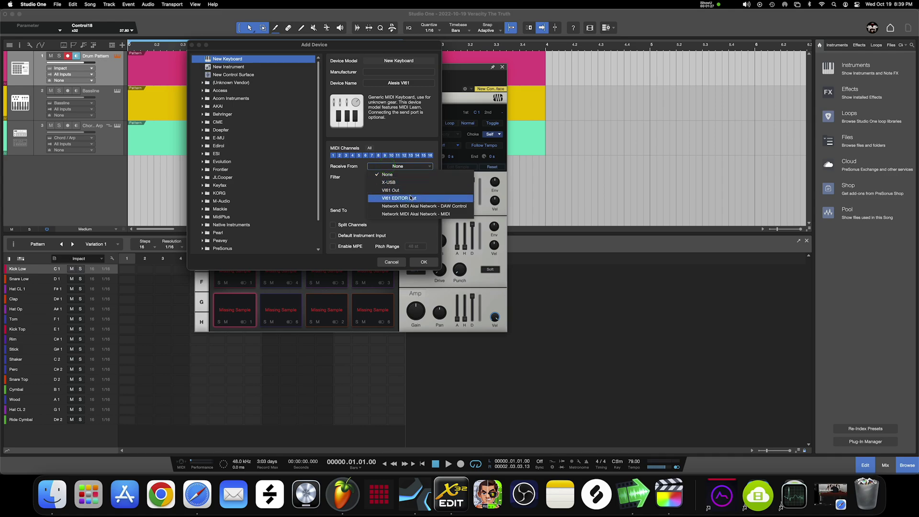
pyautogui.click(412, 192)
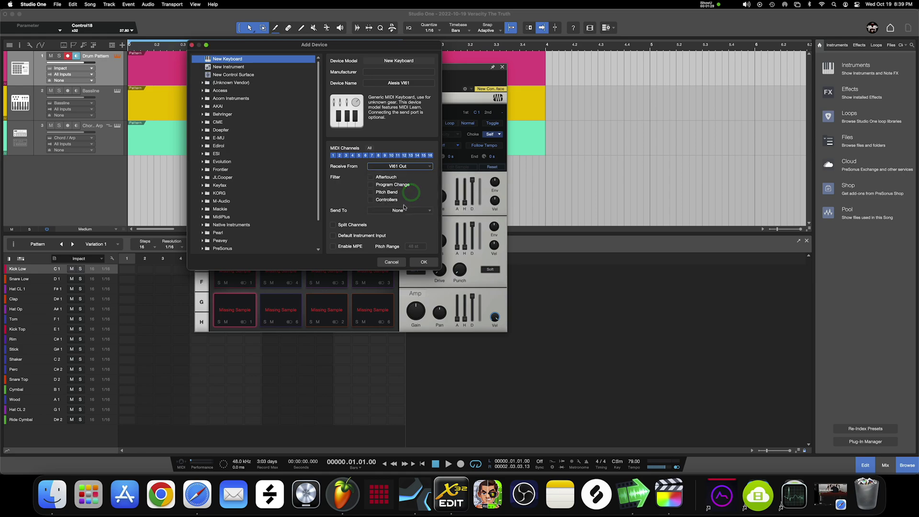
pyautogui.click(402, 210)
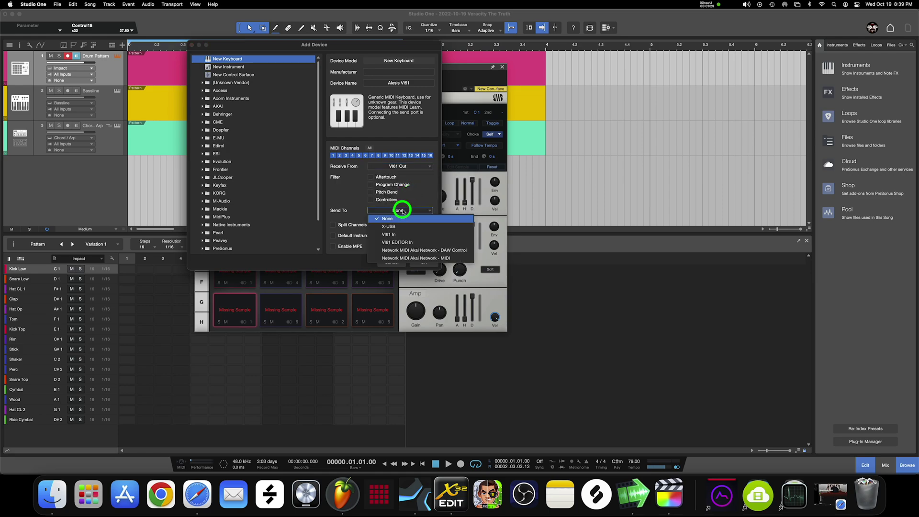
pyautogui.click(402, 235)
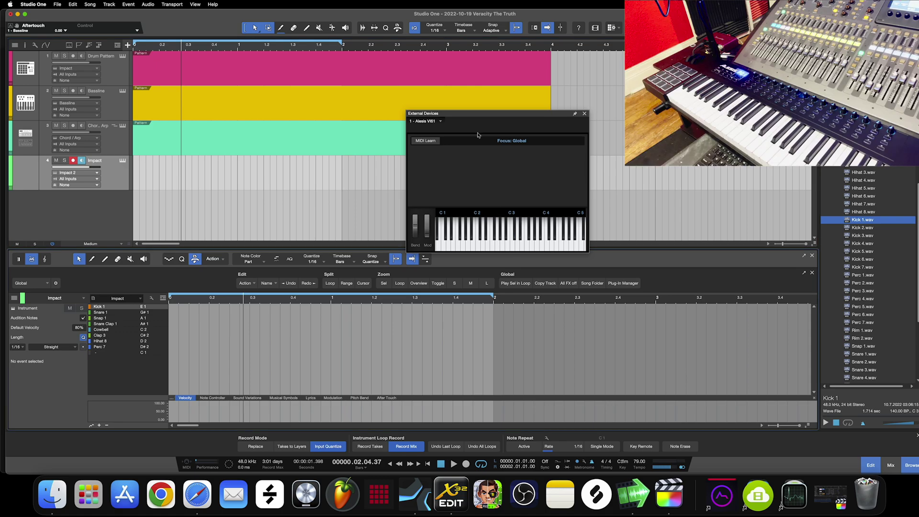
# Learn the VI61's six transport buttons as controls on CC 116, 117, 118, 119, 115, 114.
pyautogui.click(428, 141)
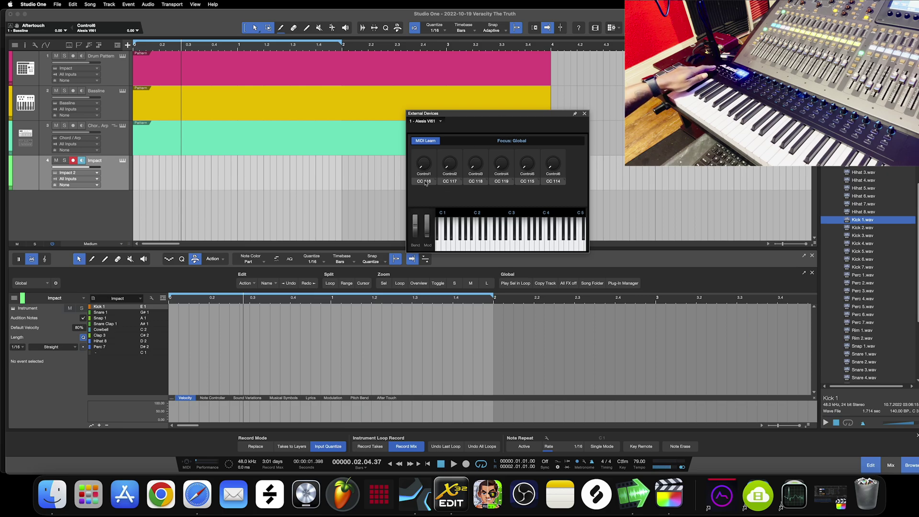
# Make the CC 116 control a Button (on/off) and check the Control1 options.
pyautogui.rightClick(425, 182)
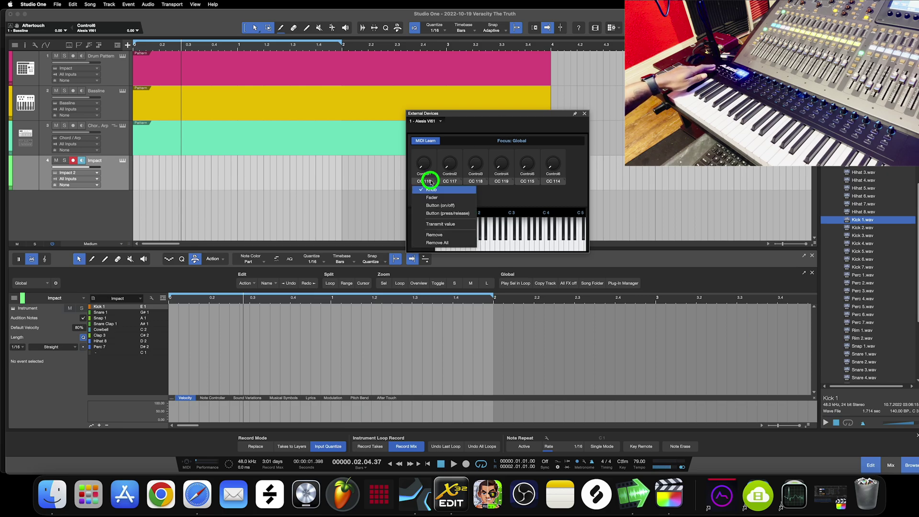
pyautogui.click(441, 207)
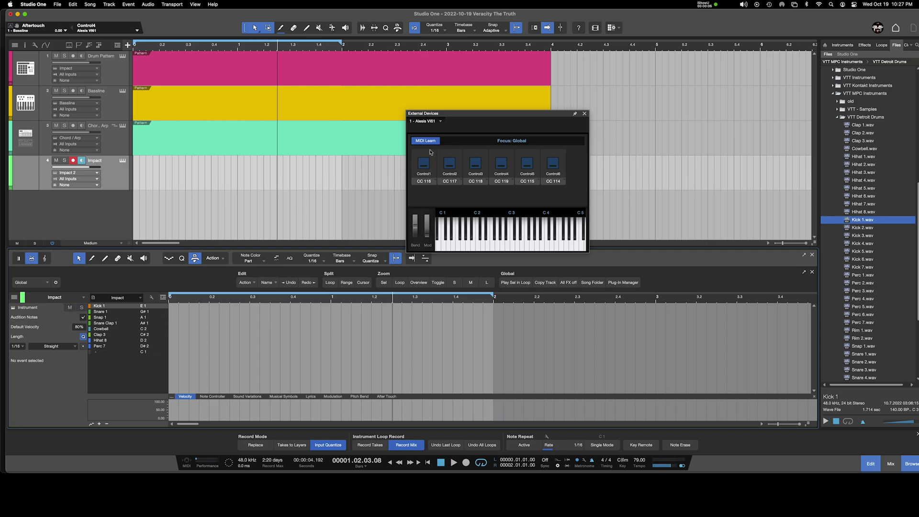
pyautogui.click(468, 207)
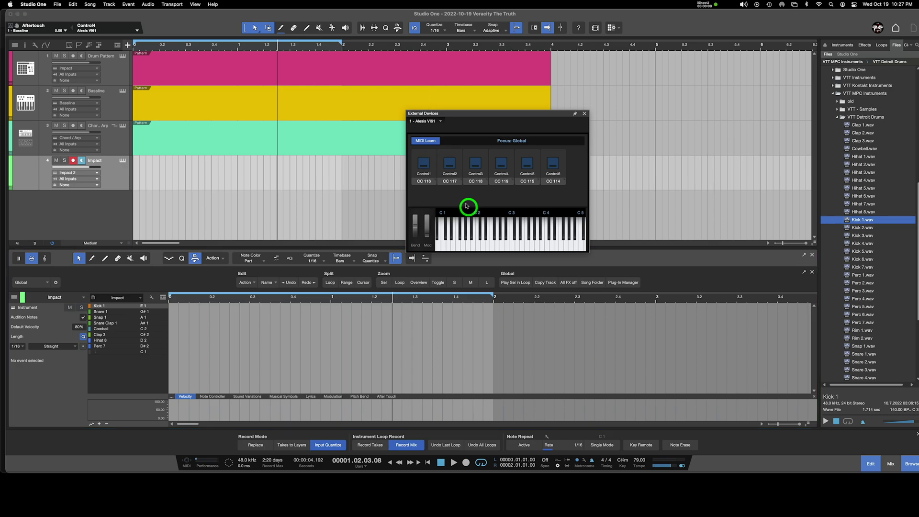
pyautogui.click(426, 183)
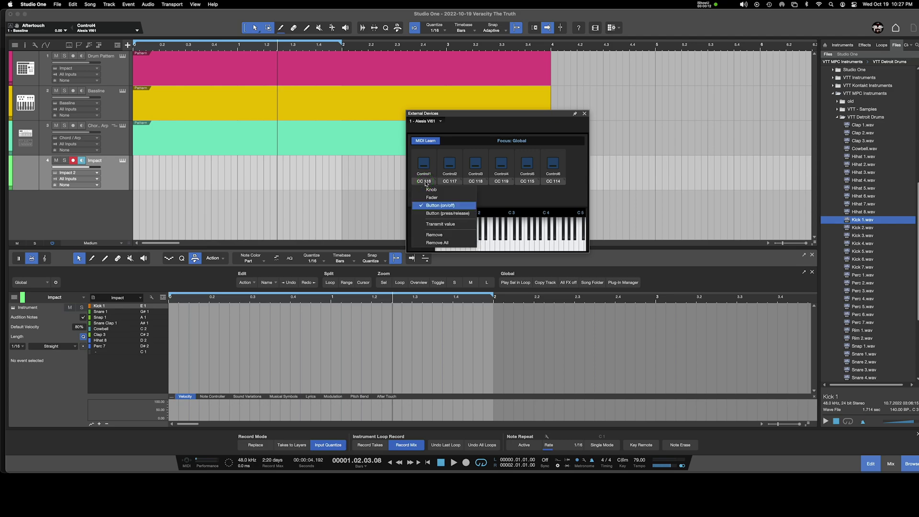
pyautogui.click(426, 183)
pyautogui.rightClick(424, 165)
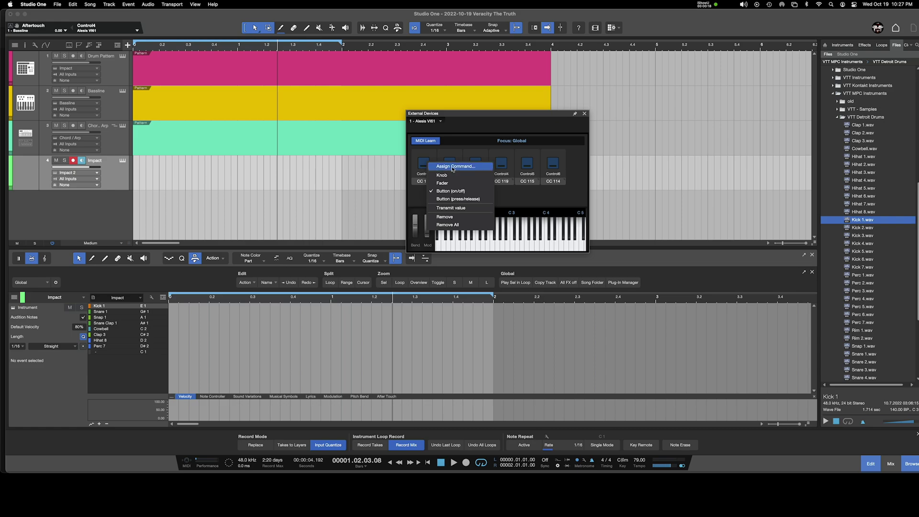
pyautogui.click(513, 202)
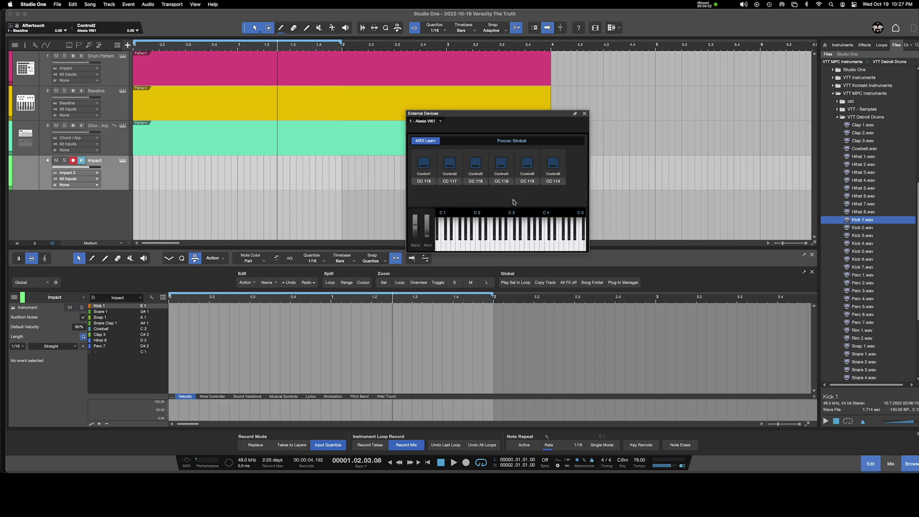
# Rename Control3 through Control6 to Stop, Play, Loop and Record.
pyautogui.click(474, 170)
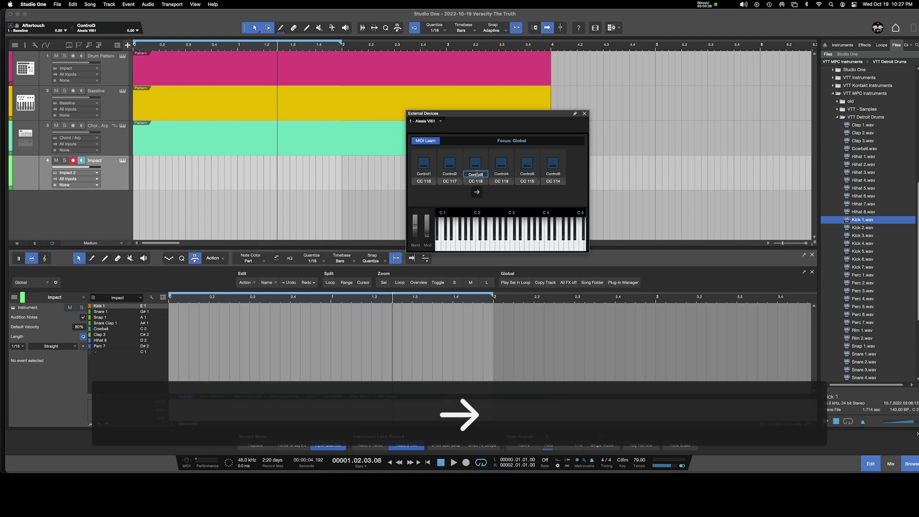
pyautogui.write('Stop')
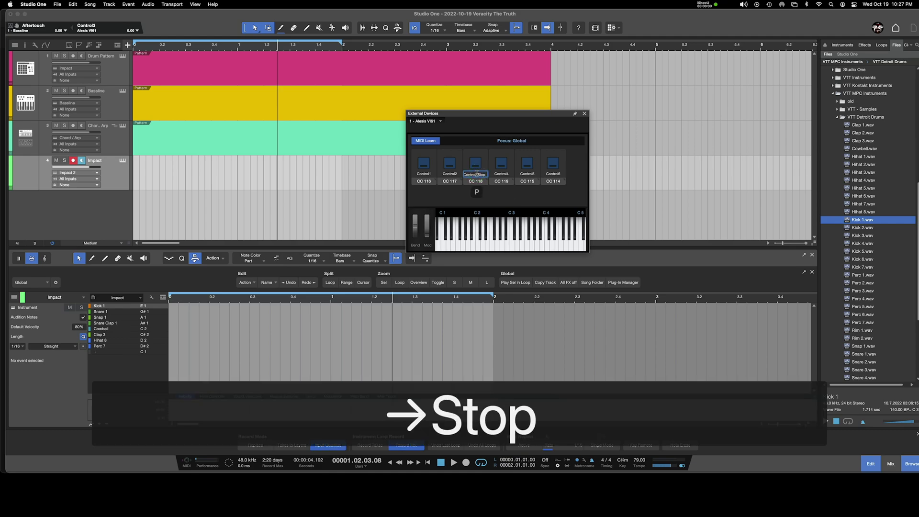
pyautogui.click(477, 172)
pyautogui.write('Stop')
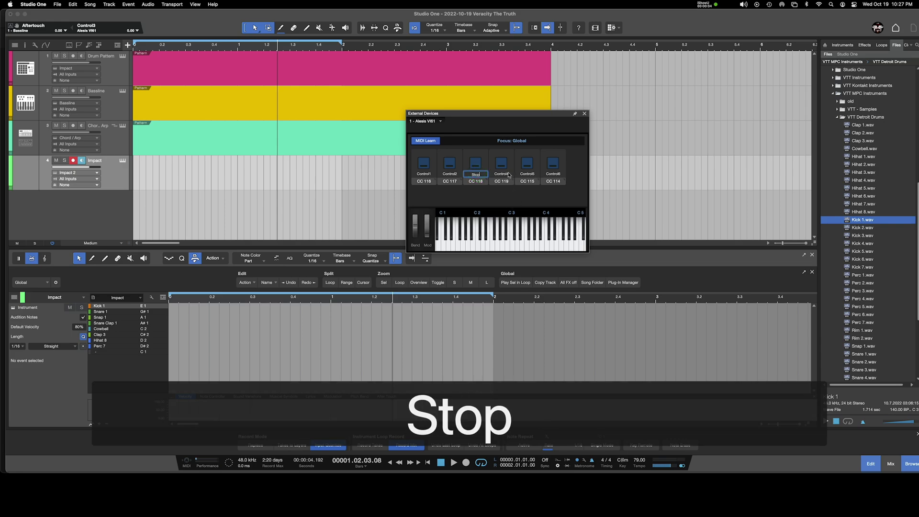
pyautogui.doubleClick(502, 173)
pyautogui.write('Play')
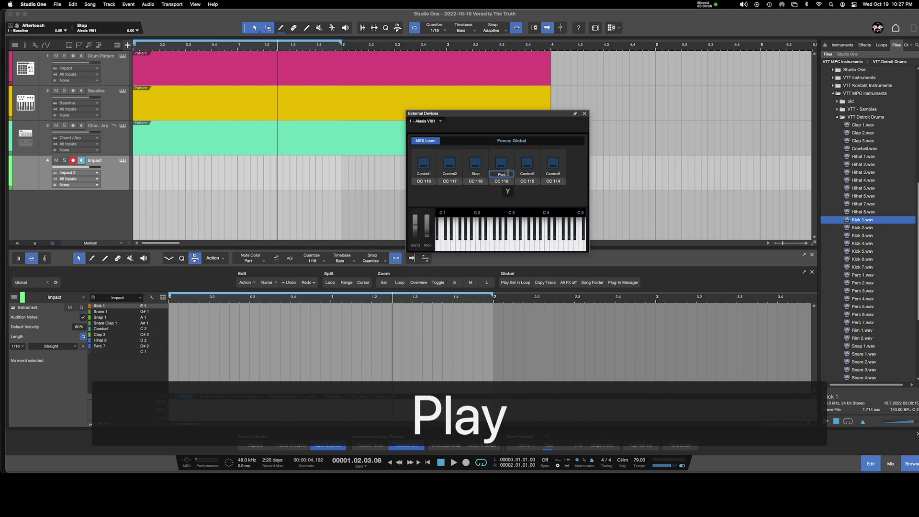
pyautogui.press('Return')
pyautogui.doubleClick(528, 174)
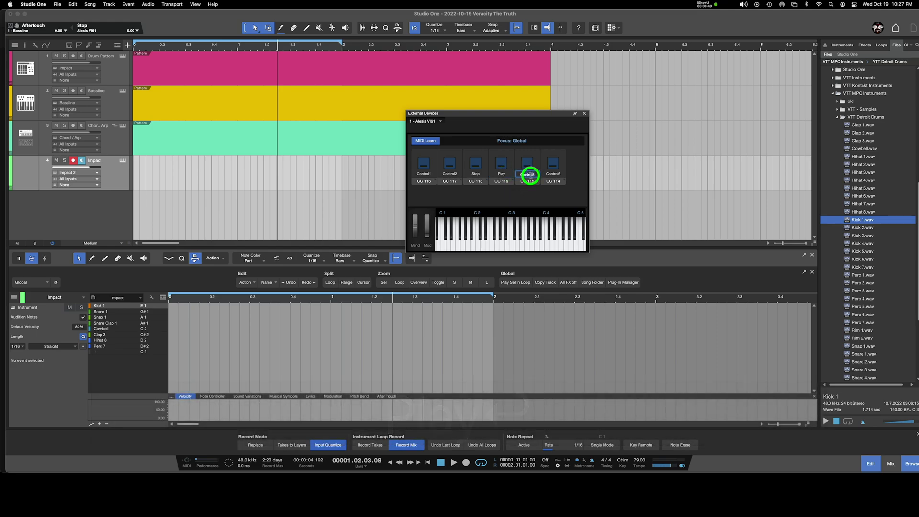
pyautogui.write('Loop')
pyautogui.press('Return')
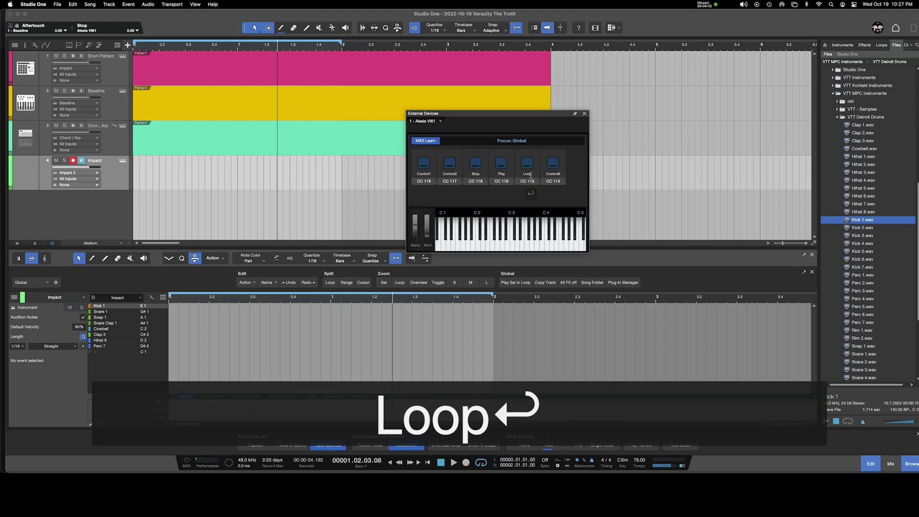
pyautogui.doubleClick(554, 174)
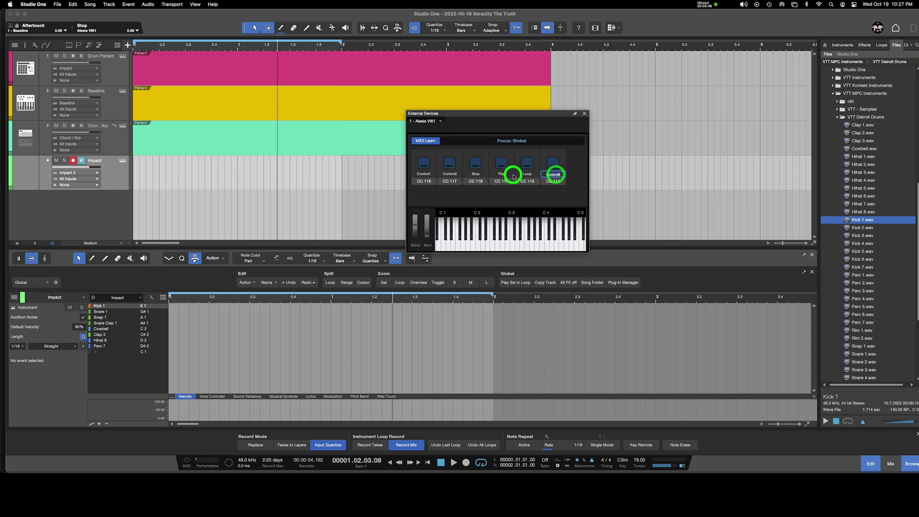
pyautogui.write('Record')
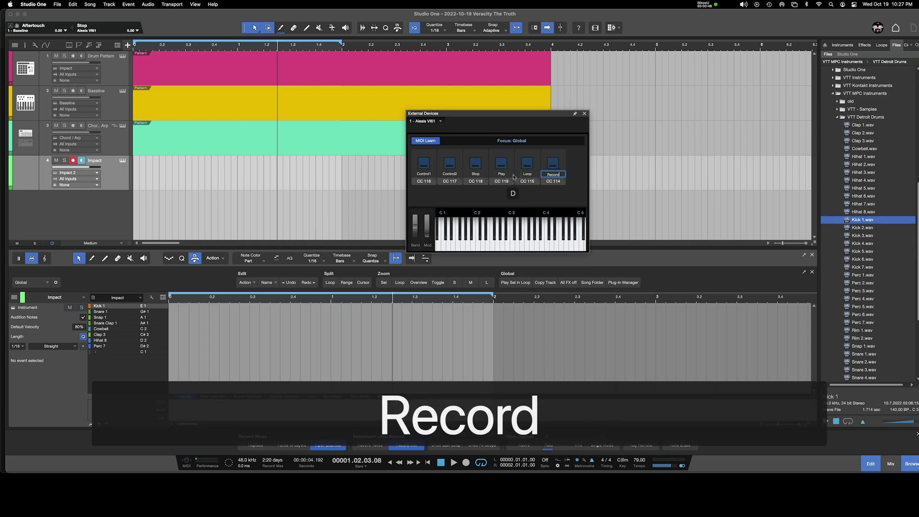
pyautogui.press('Return')
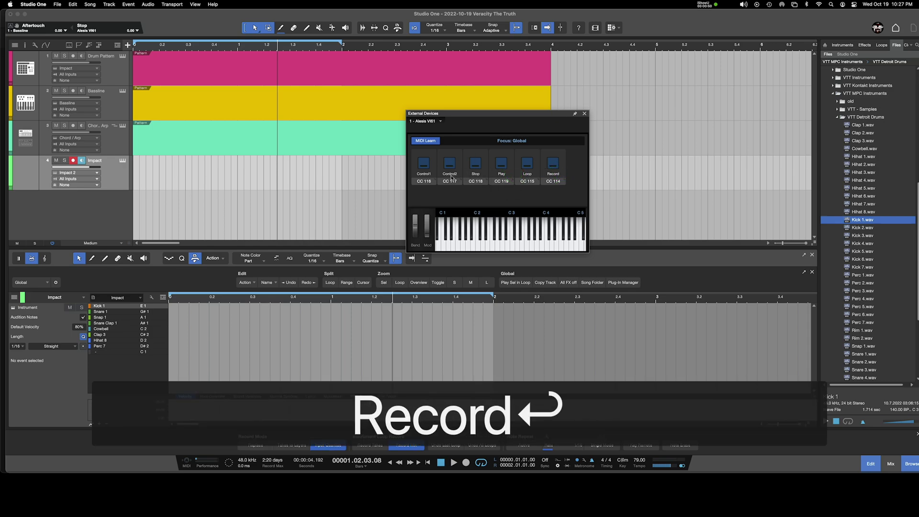
# Rename Control2 to Forward and Control1 to Rewind.
pyautogui.doubleClick(450, 174)
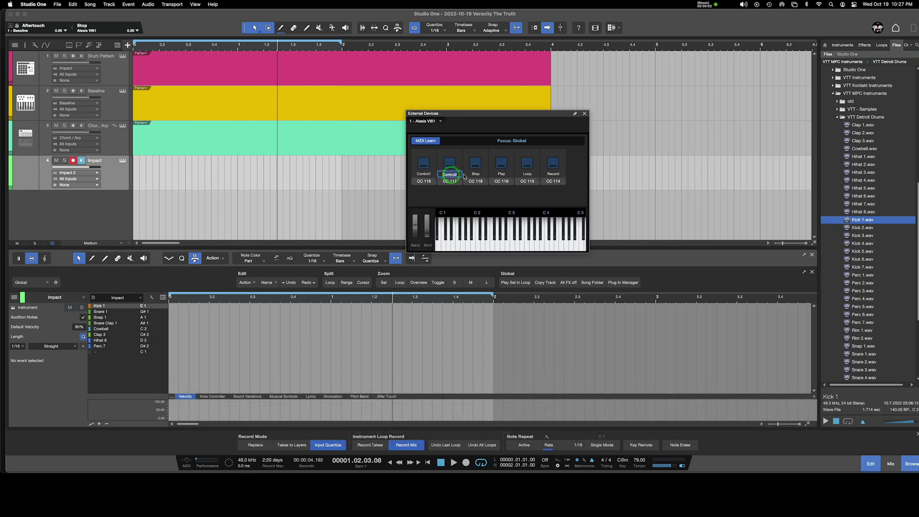
pyautogui.write('Forward')
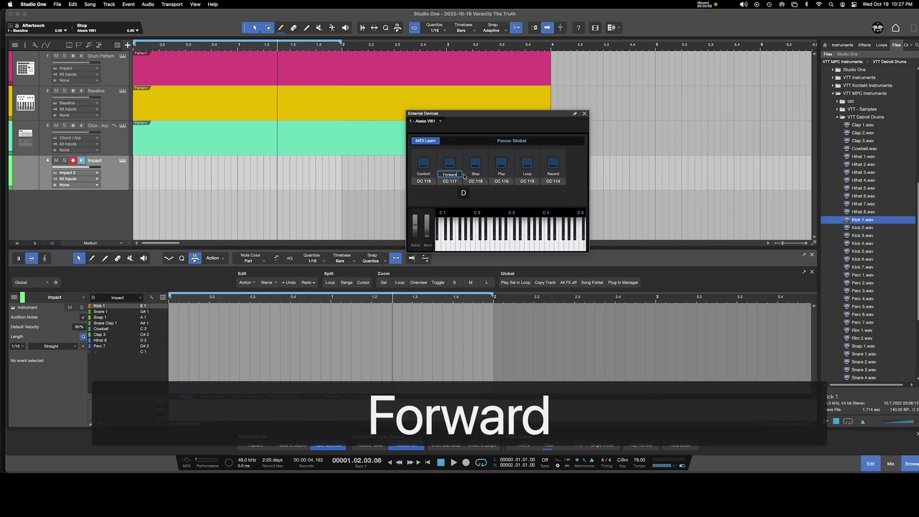
pyautogui.press('Return')
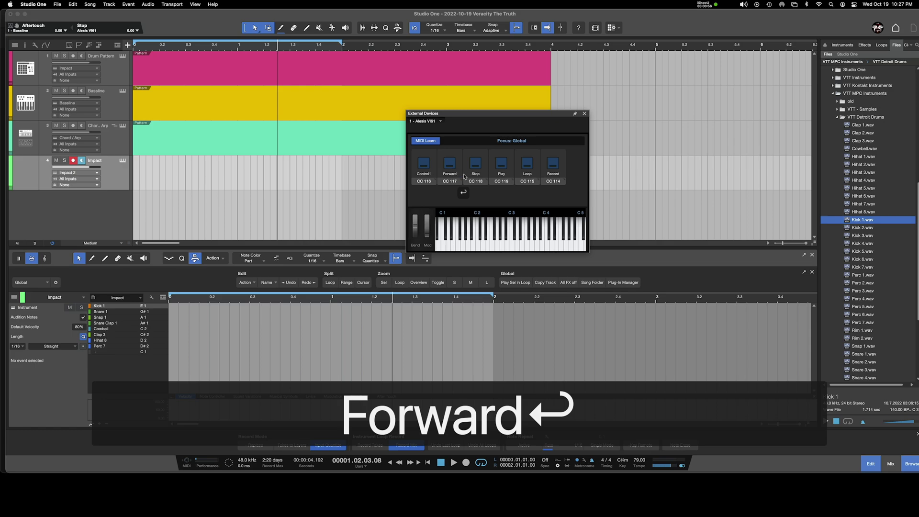
pyautogui.doubleClick(426, 174)
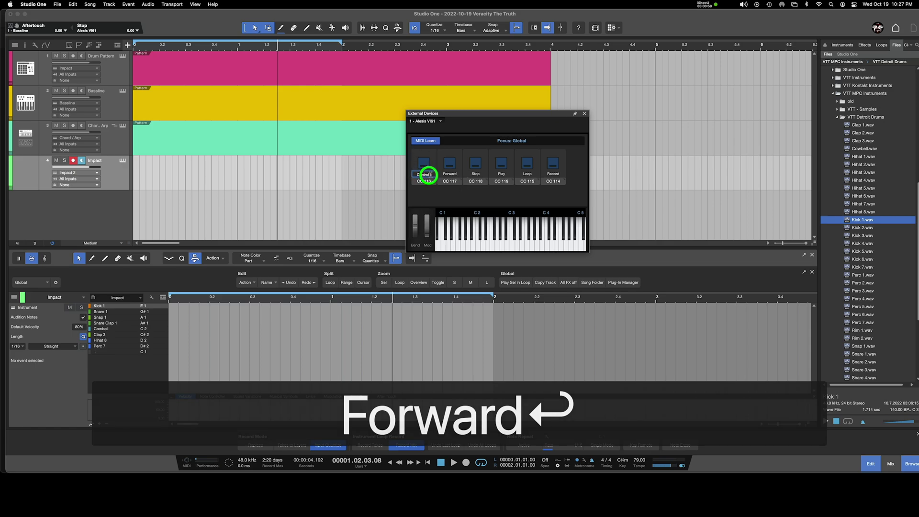
pyautogui.click(397, 179)
pyautogui.click(430, 174)
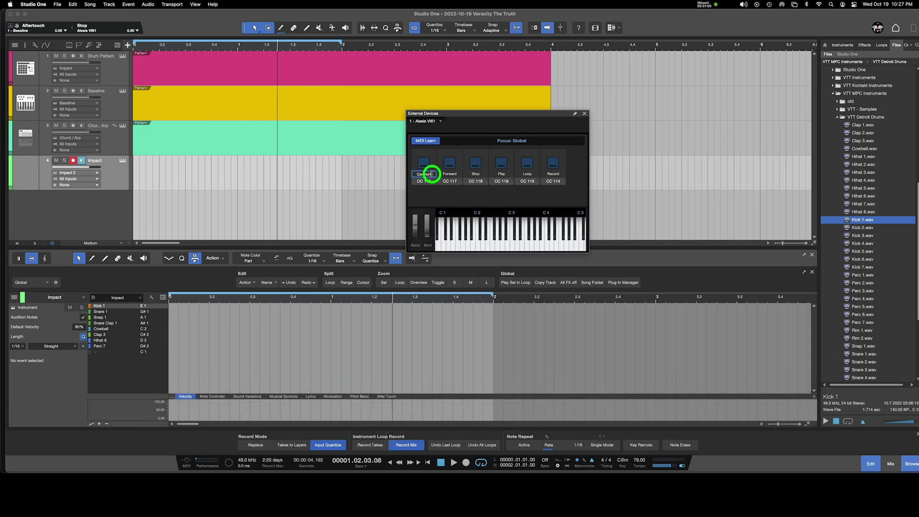
pyautogui.click(398, 174)
pyautogui.write('Rewind')
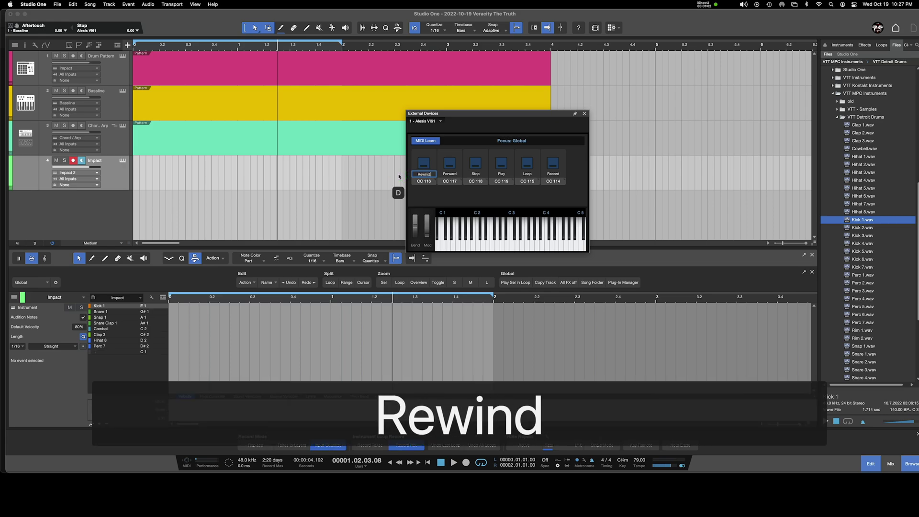
pyautogui.press('Return')
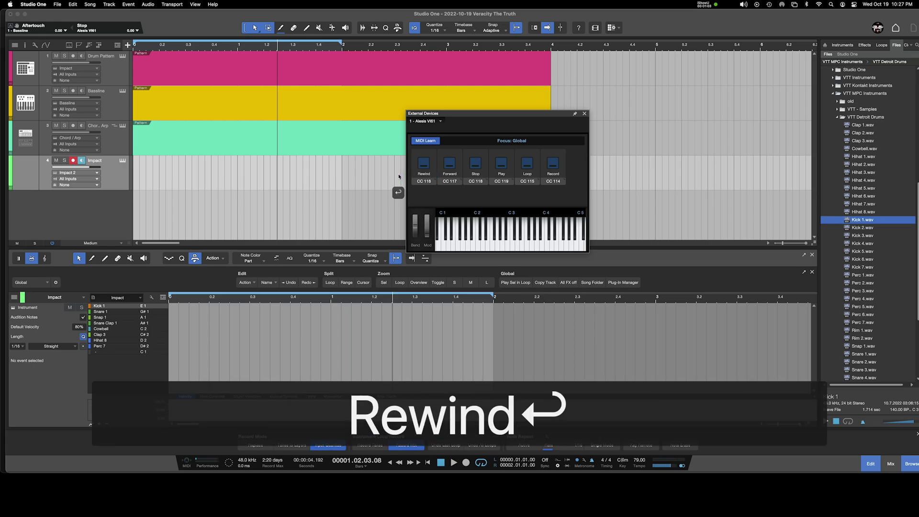
# Assign the Transport Rewind and Forward commands to the Rewind and Forward buttons.
pyautogui.rightClick(427, 165)
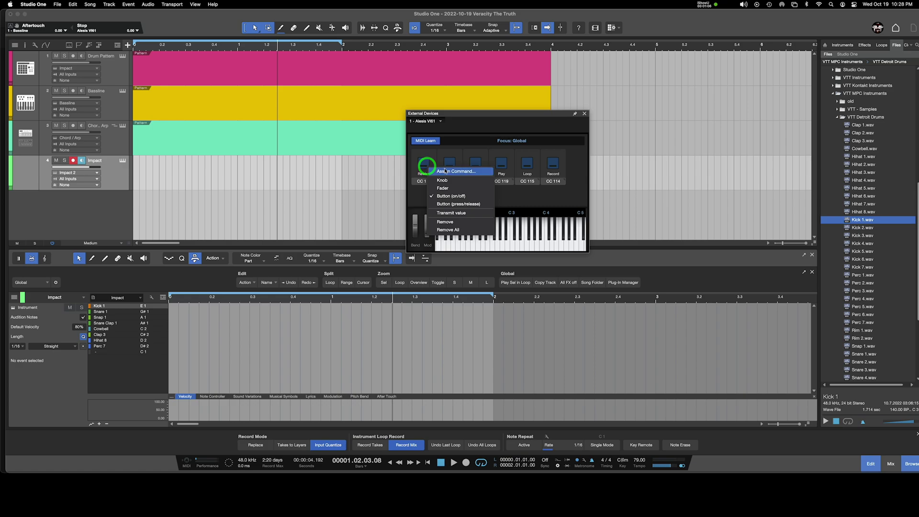
pyautogui.click(445, 171)
pyautogui.write('r')
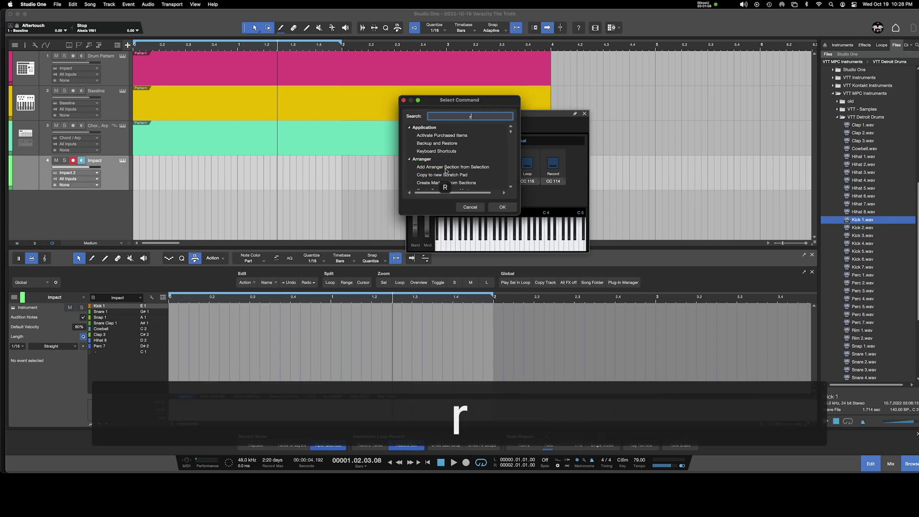
pyautogui.write('ewin')
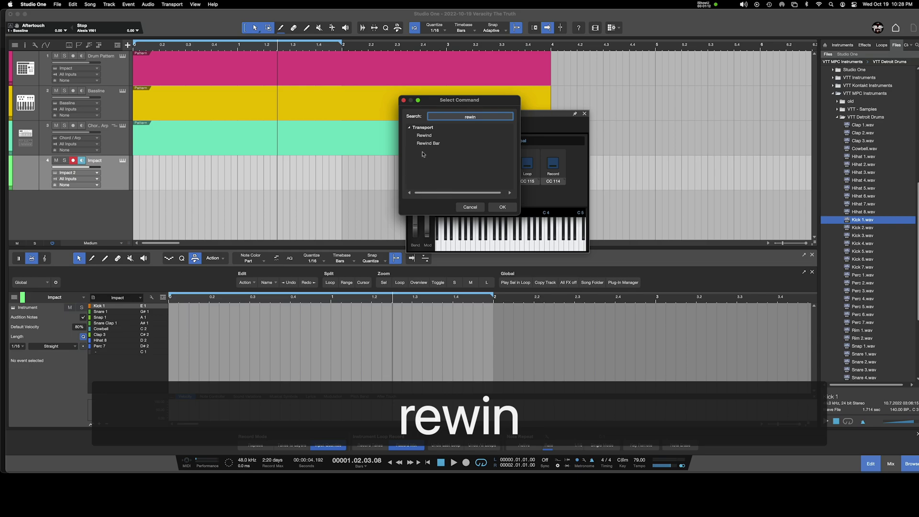
pyautogui.click(425, 136)
pyautogui.click(502, 207)
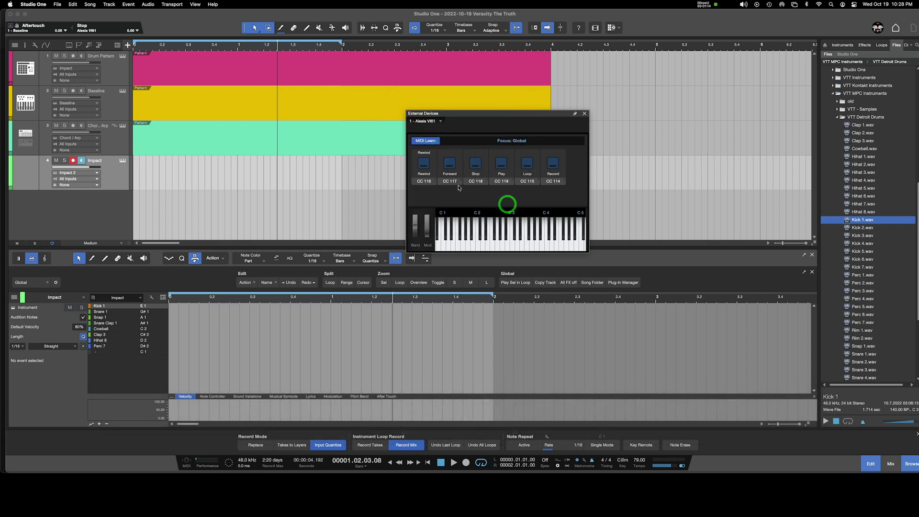
pyautogui.rightClick(452, 165)
pyautogui.click(458, 171)
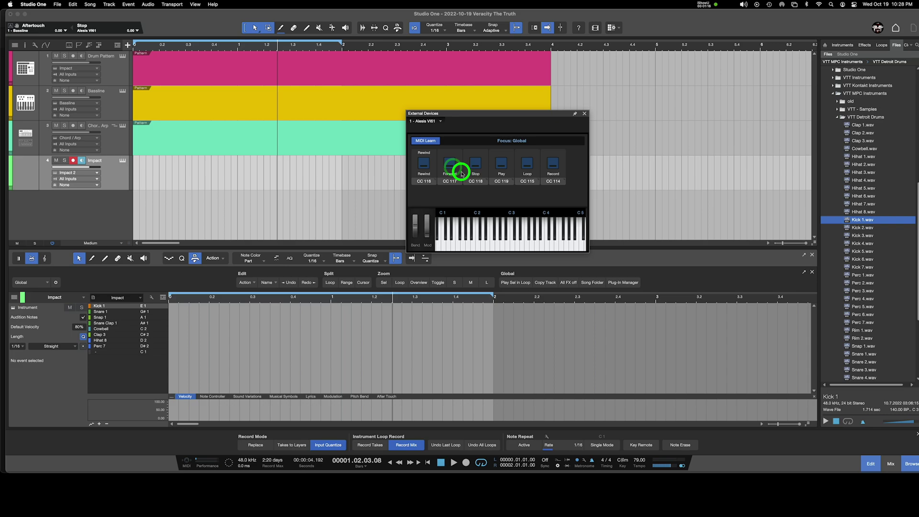
pyautogui.write('fast')
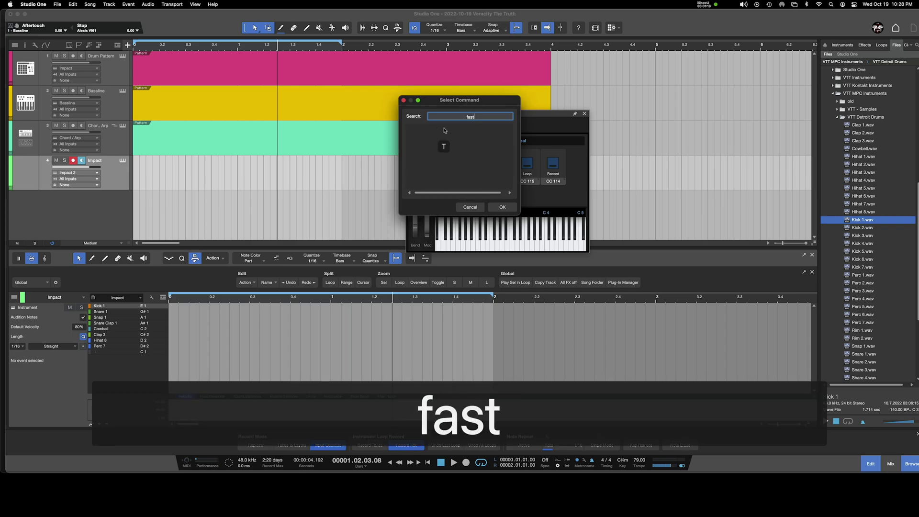
pyautogui.press('BackSpace')
pyautogui.press('BackSpace')
pyautogui.press('BackSpace')
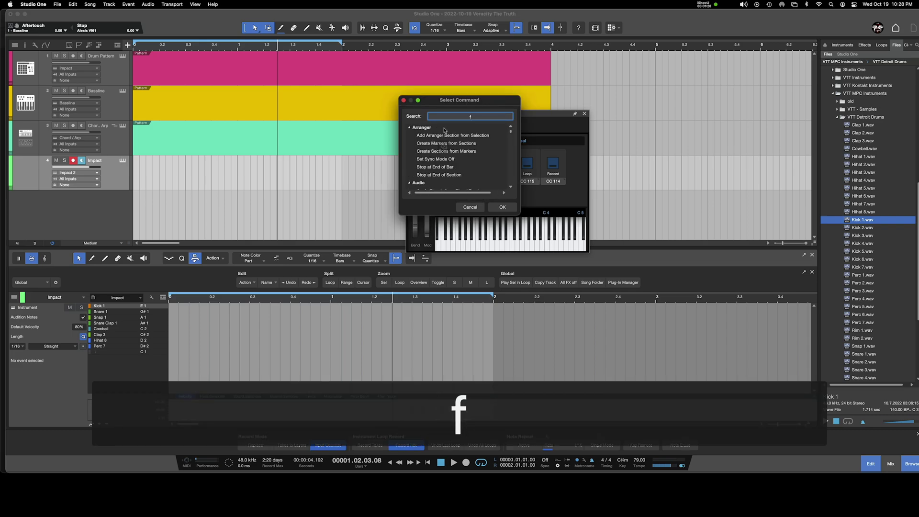
pyautogui.write('orw')
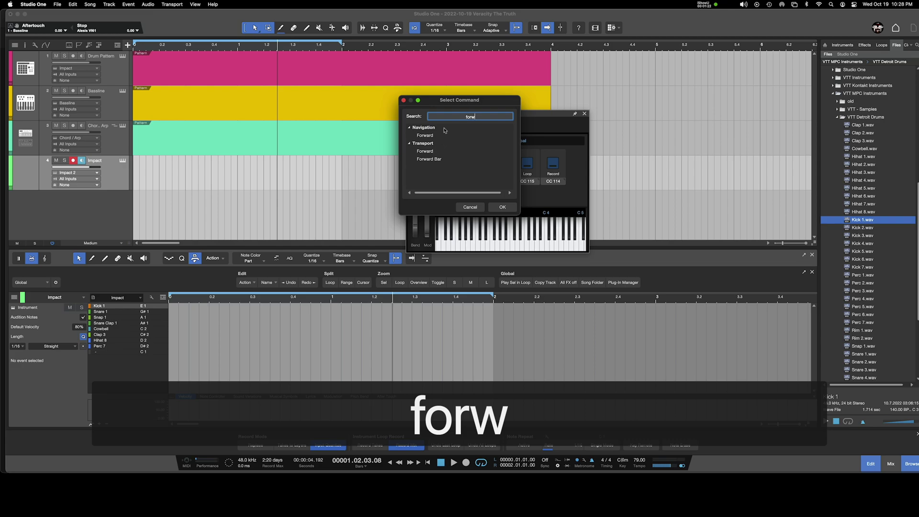
pyautogui.click(428, 150)
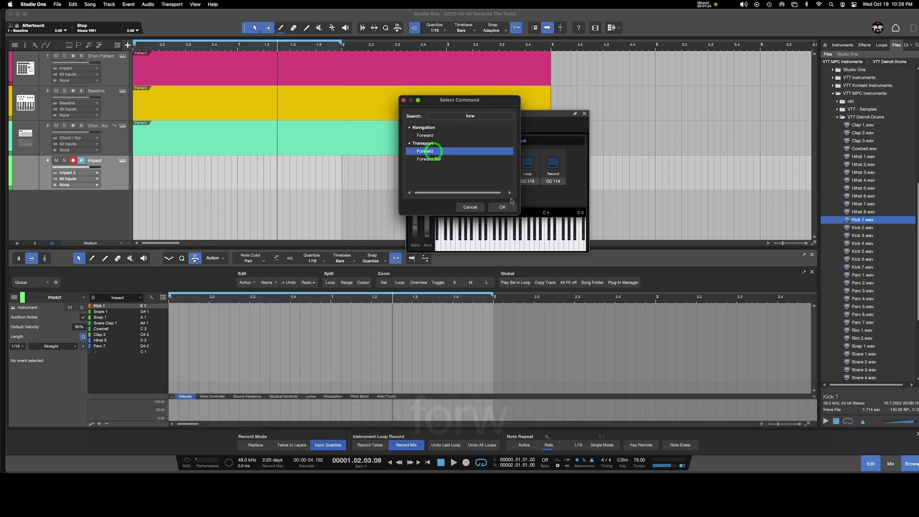
pyautogui.click(509, 207)
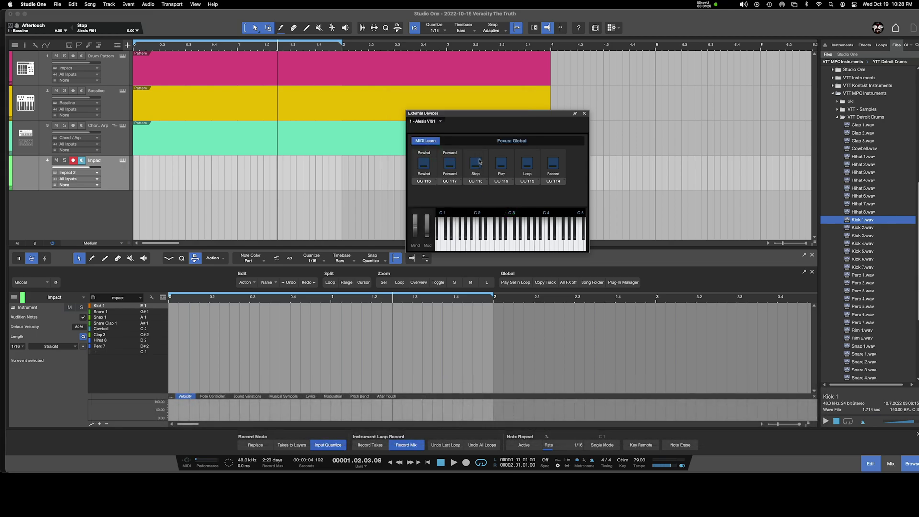
# Assign the Transport Stop command to the Stop button.
pyautogui.rightClick(477, 158)
pyautogui.click(485, 156)
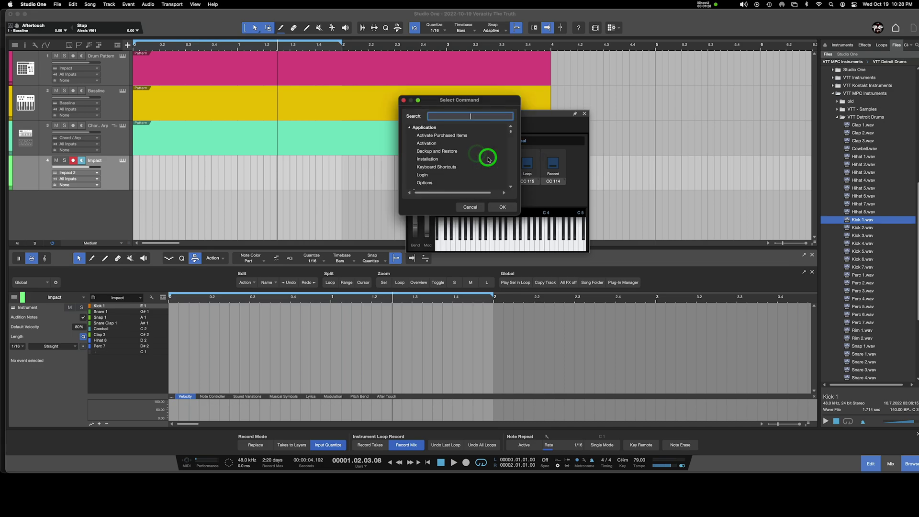
pyautogui.write('stop')
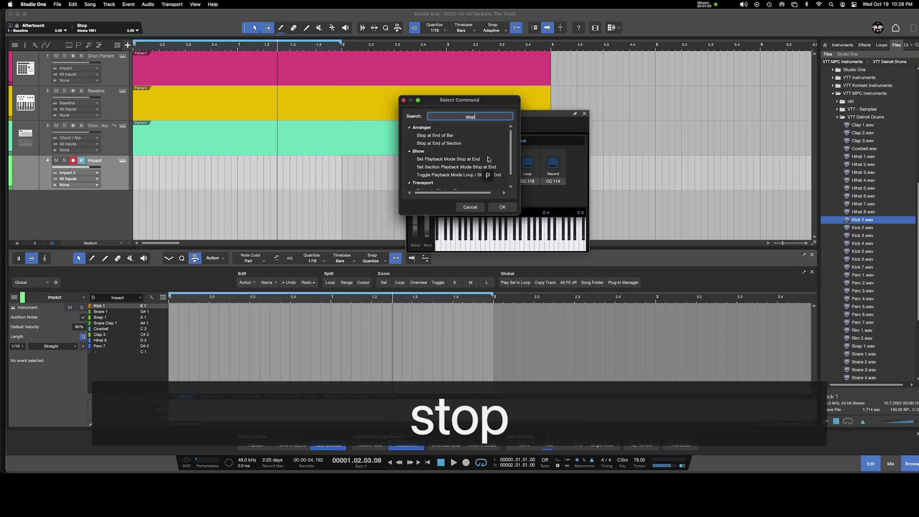
pyautogui.scroll(-2, 430, 176)
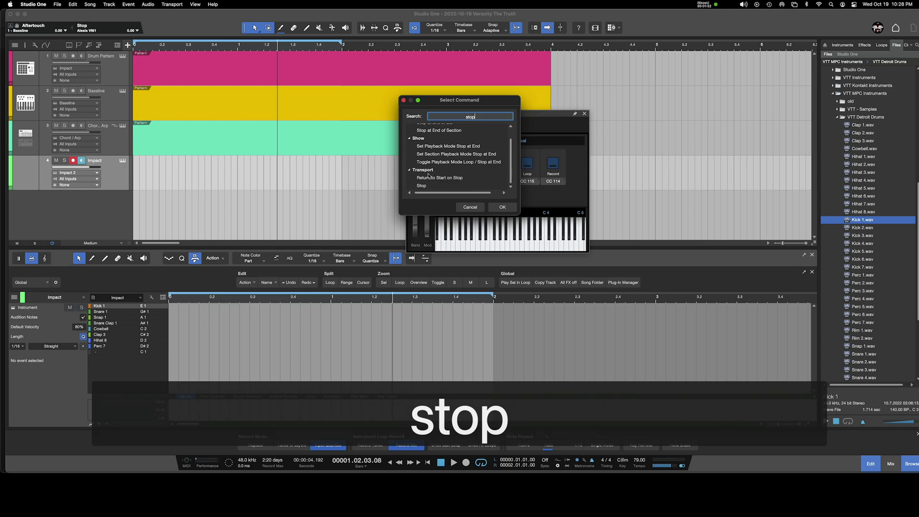
pyautogui.click(431, 186)
pyautogui.click(501, 207)
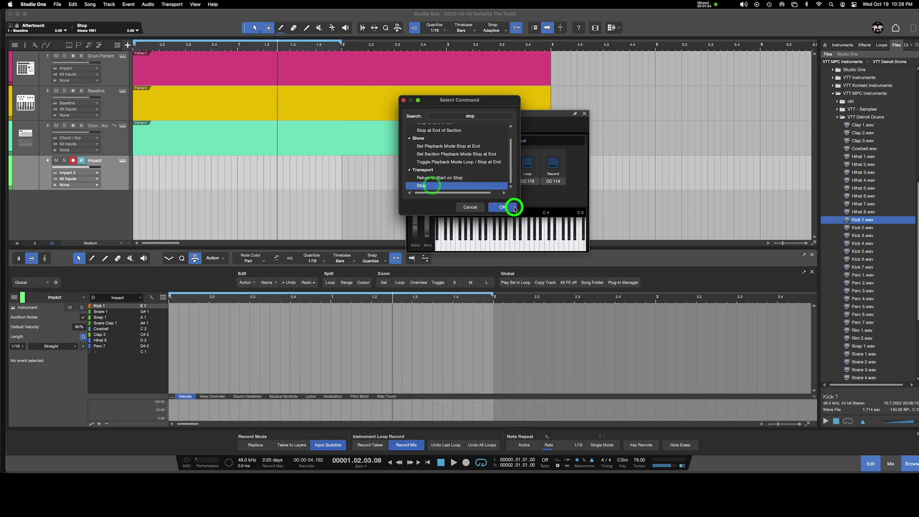
# Assign the Play from Loop Start command to the Play button.
pyautogui.rightClick(500, 153)
pyautogui.click(509, 156)
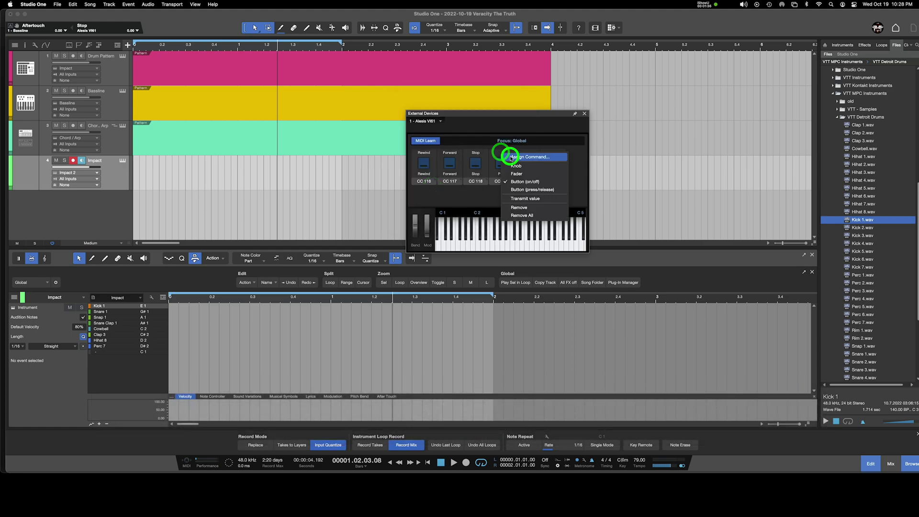
pyautogui.write('Play')
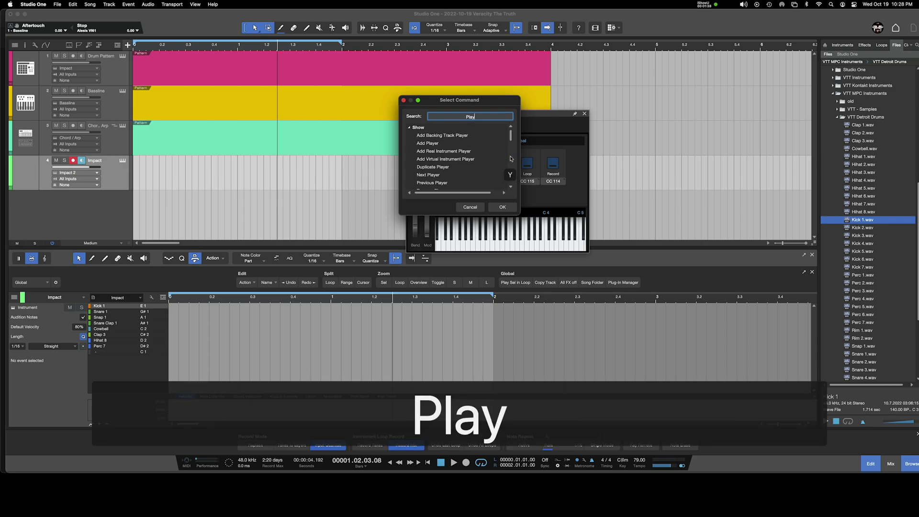
pyautogui.scroll(-3, 502, 171)
pyautogui.scroll(-10, 466, 181)
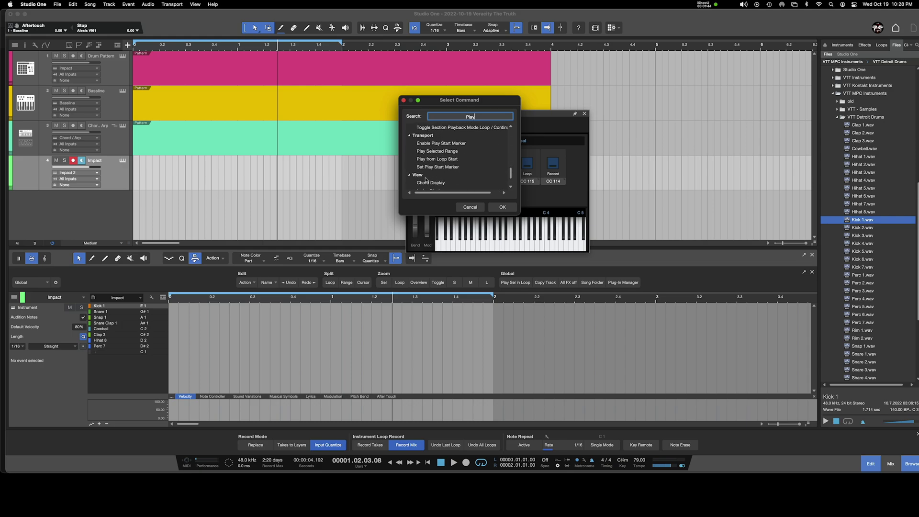
pyautogui.scroll(1, 426, 179)
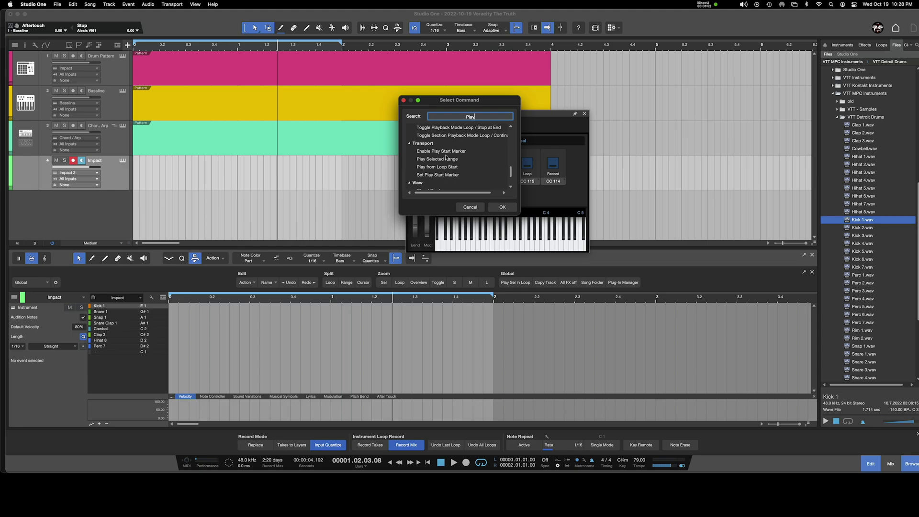
pyautogui.click(445, 168)
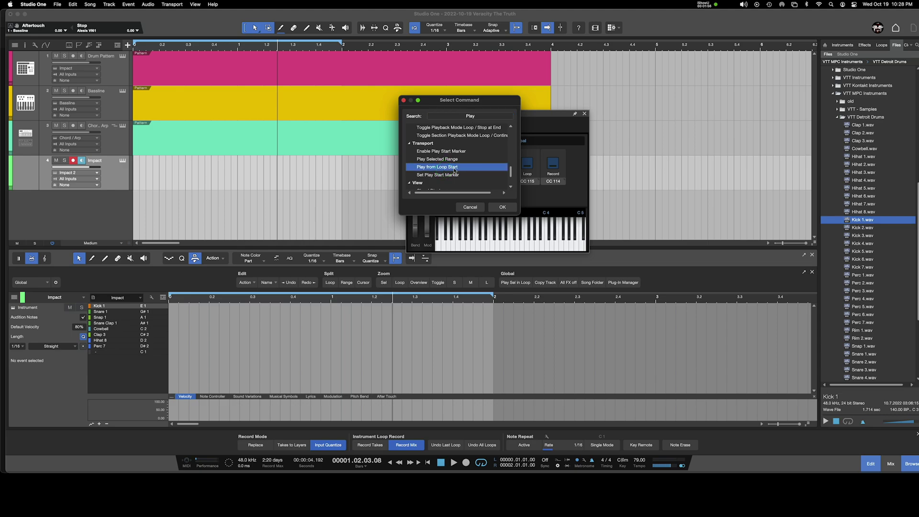
pyautogui.click(503, 207)
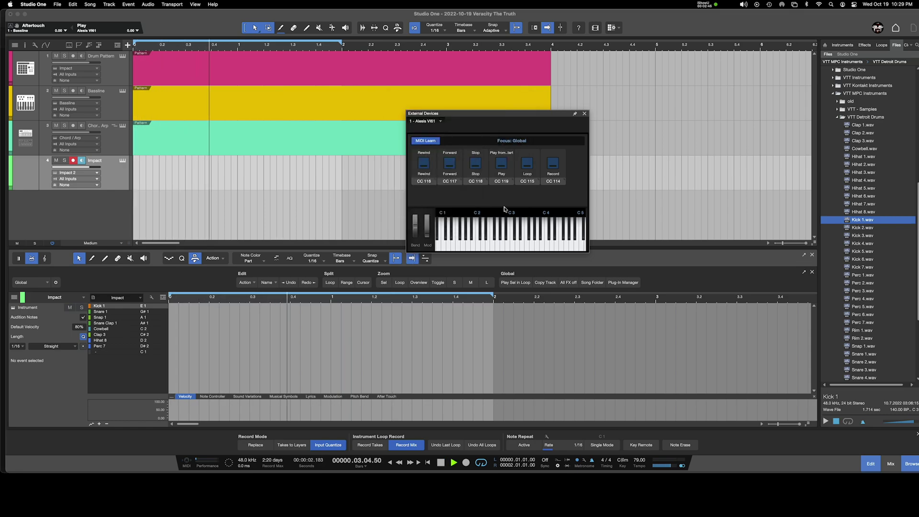
# Test playback with the transport loop switched off and then back on.
pyautogui.click(481, 463)
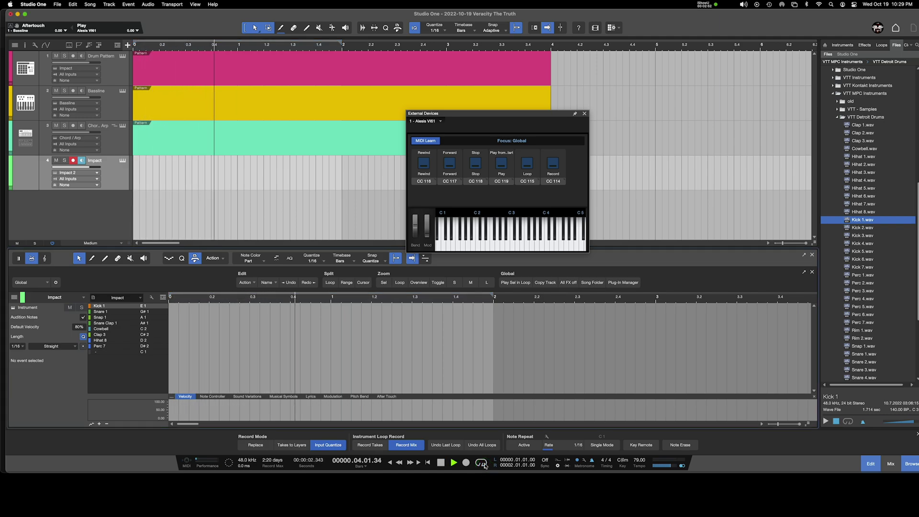
pyautogui.click(481, 463)
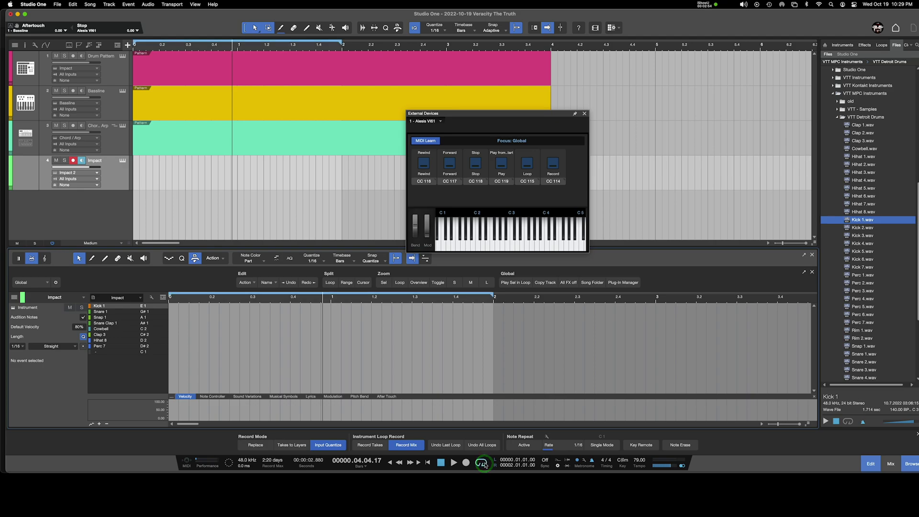
pyautogui.click(505, 154)
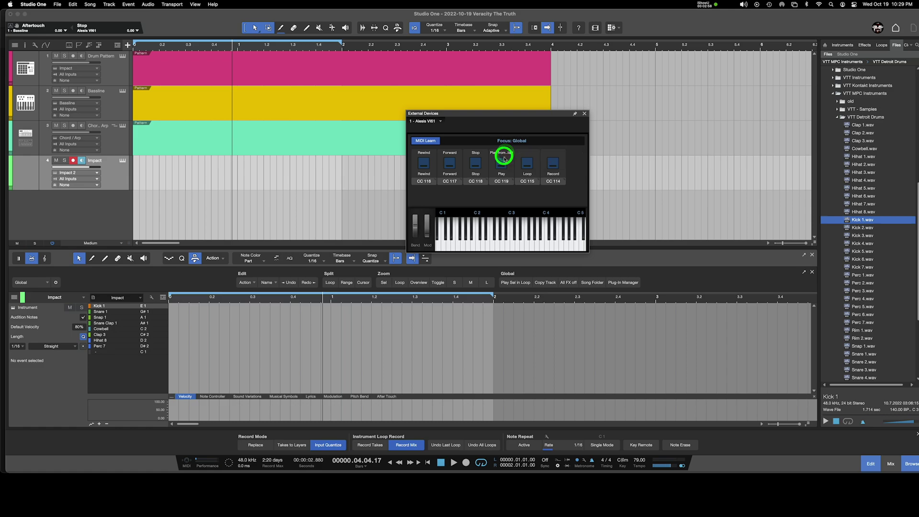
# Assign the Toggle Loop command to the Loop button.
pyautogui.rightClick(526, 155)
pyautogui.click(535, 159)
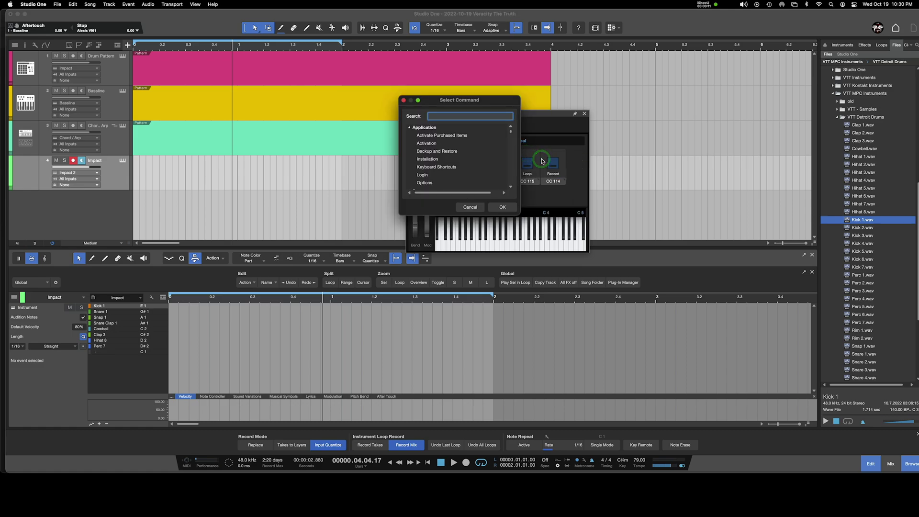
pyautogui.write('loop')
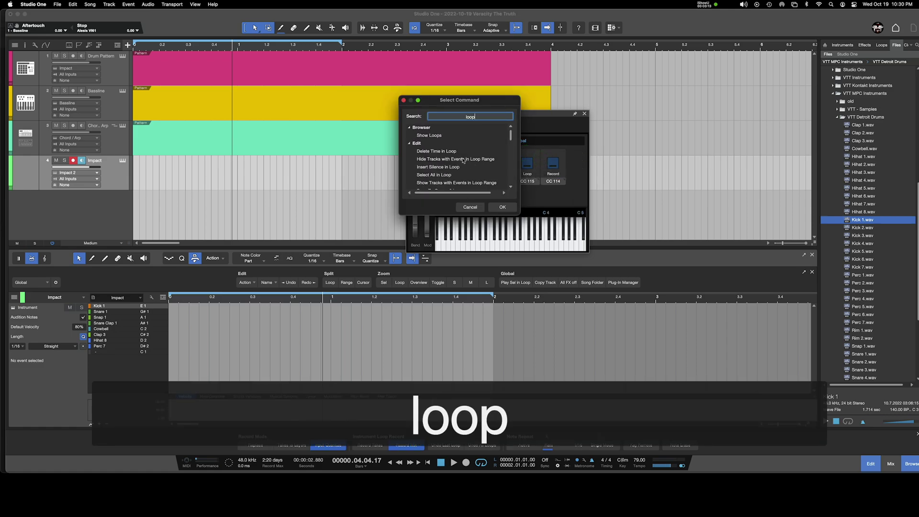
pyautogui.scroll(-3, 462, 160)
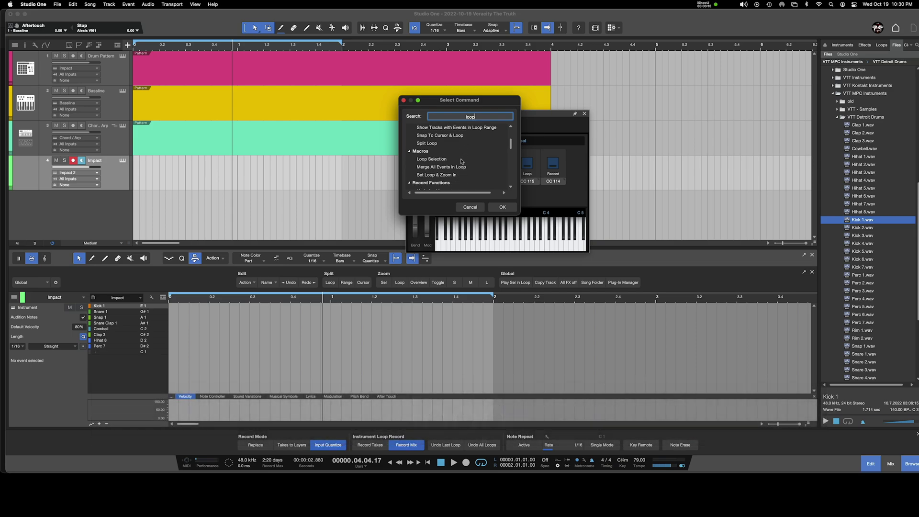
pyautogui.scroll(-4, 461, 161)
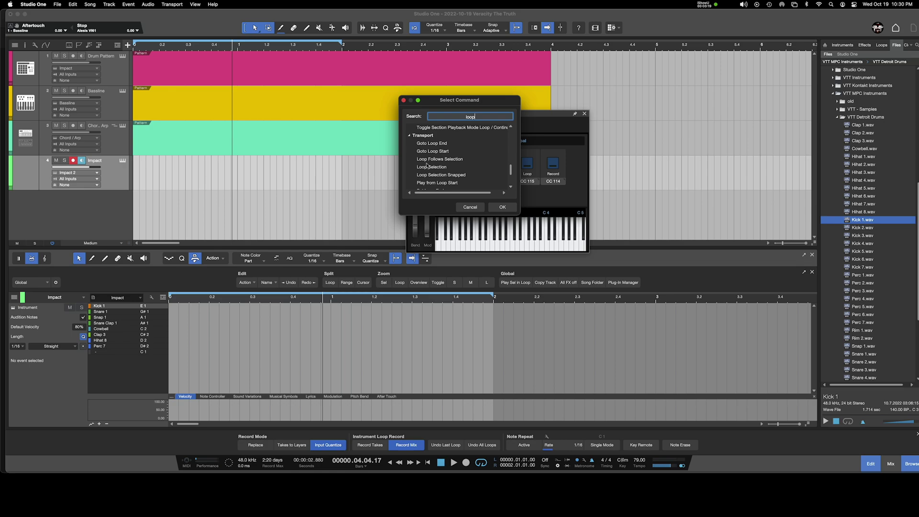
pyautogui.scroll(-1, 449, 163)
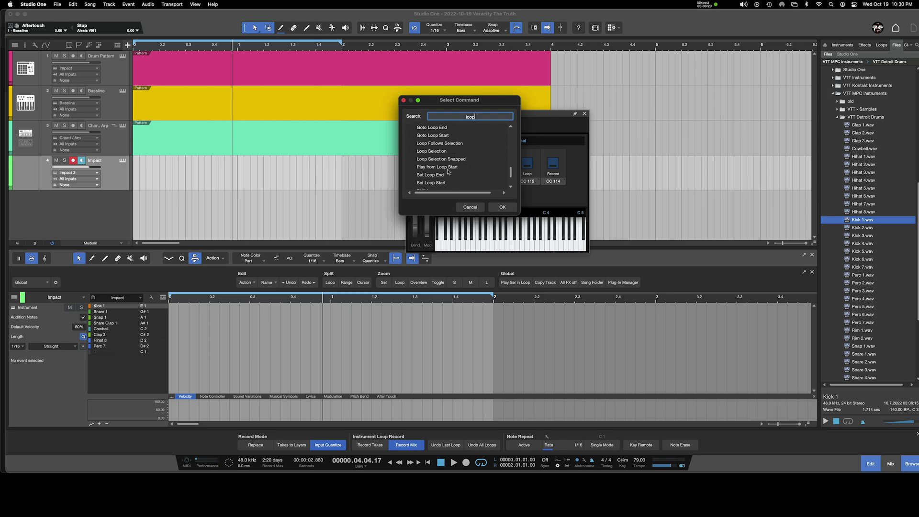
pyautogui.scroll(-1, 448, 171)
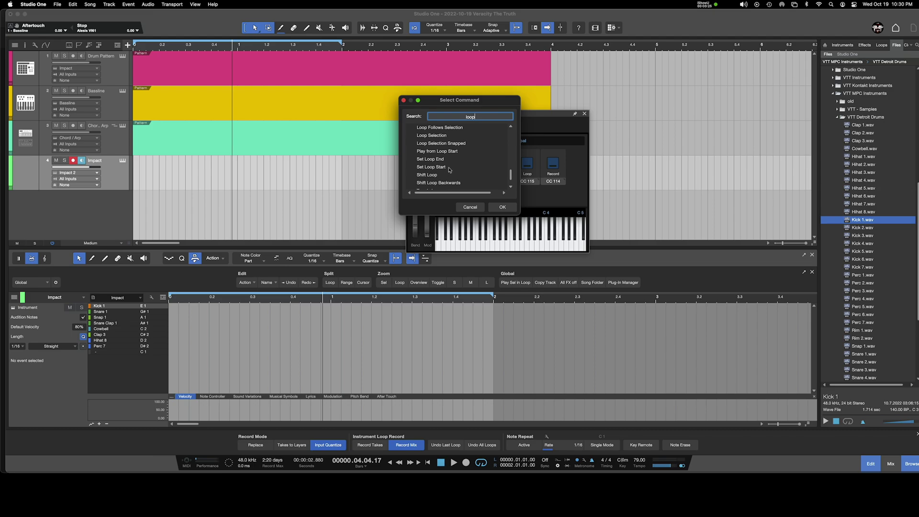
pyautogui.scroll(-1, 438, 167)
pyautogui.scroll(-1, 433, 170)
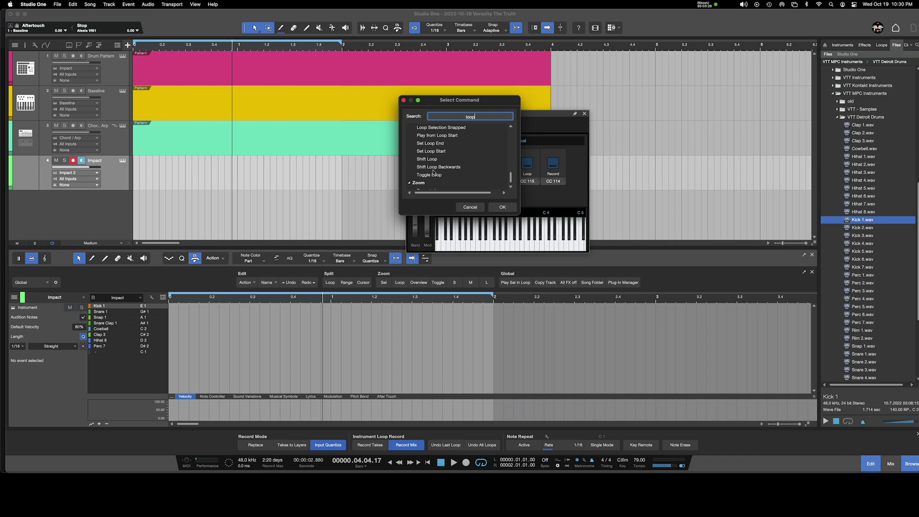
pyautogui.scroll(1, 440, 176)
pyautogui.click(437, 182)
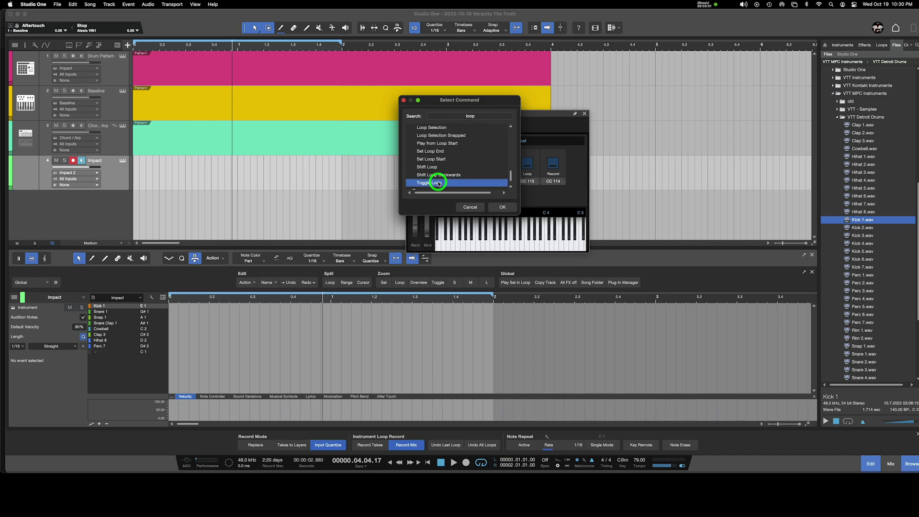
pyautogui.click(502, 207)
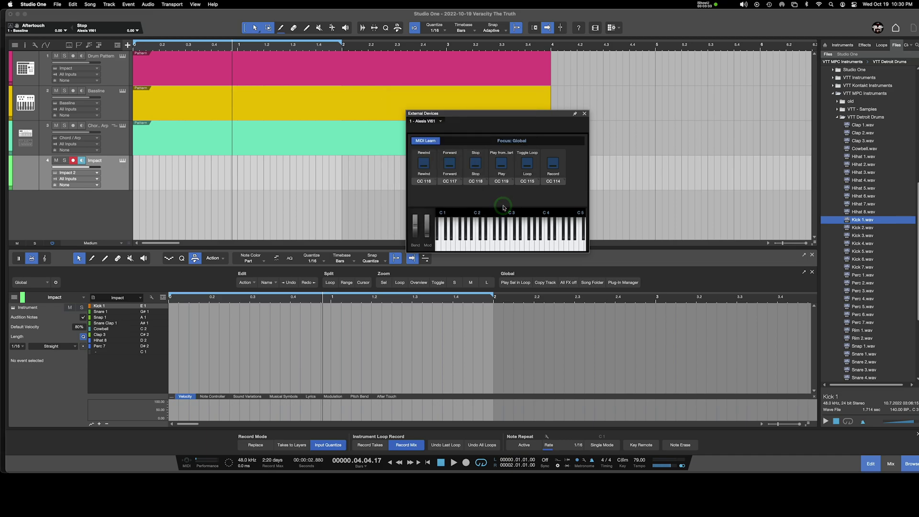
# Assign the Transport Record command to the Record button.
pyautogui.rightClick(554, 153)
pyautogui.click(557, 157)
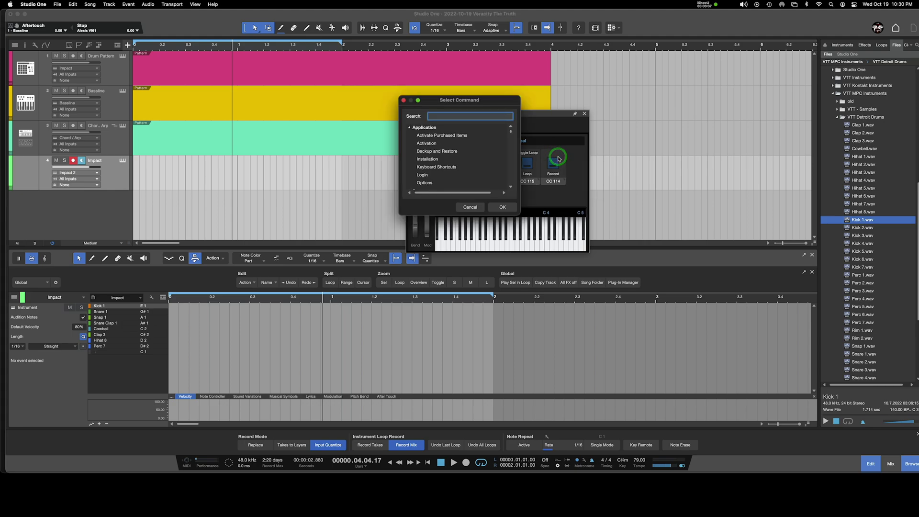
pyautogui.write('record')
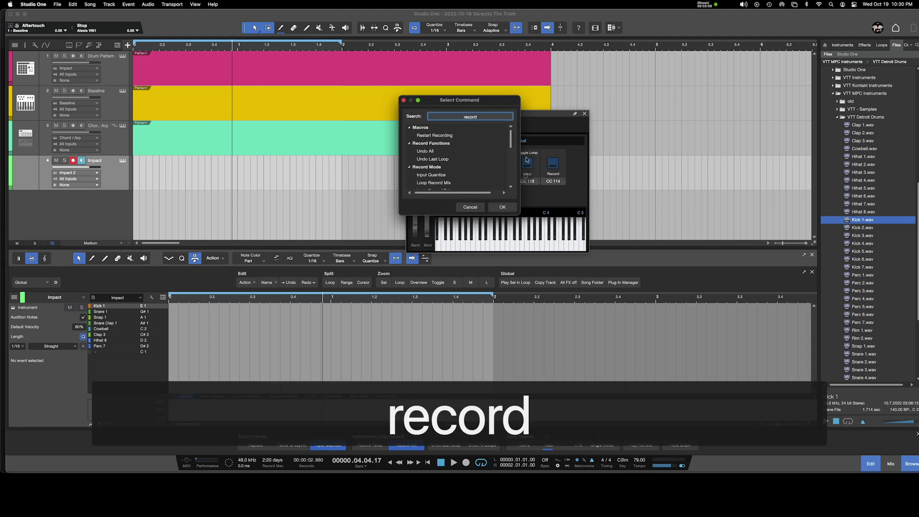
pyautogui.scroll(-5, 442, 148)
pyautogui.click(436, 154)
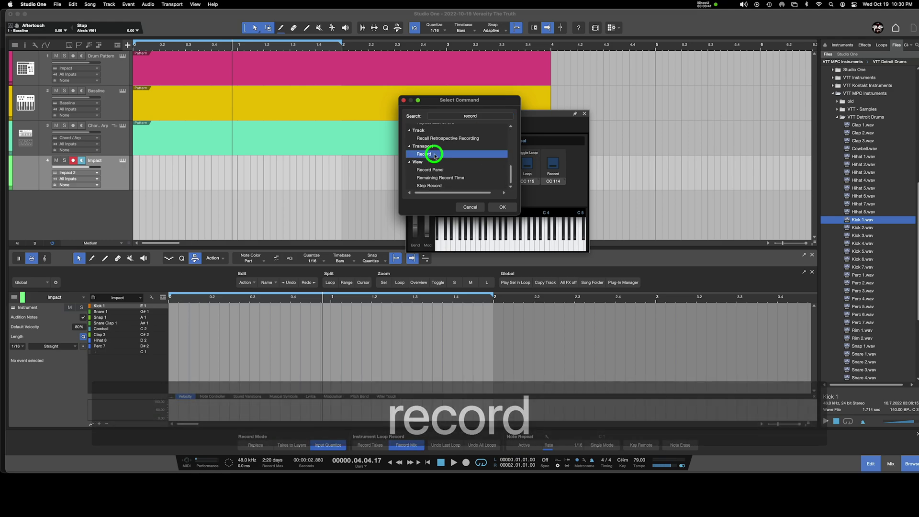
pyautogui.click(502, 206)
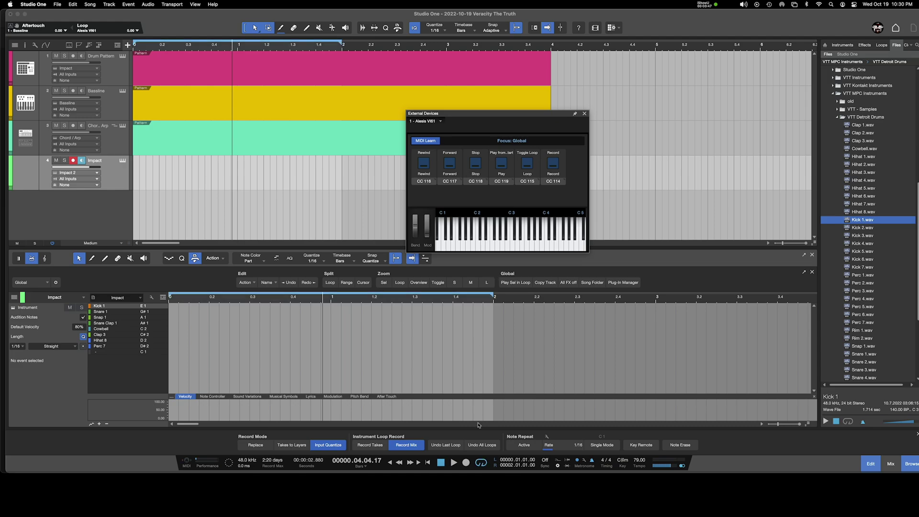
# Test the mapped transport: toggle looping off, record from the song start, then stop.
pyautogui.click(477, 467)
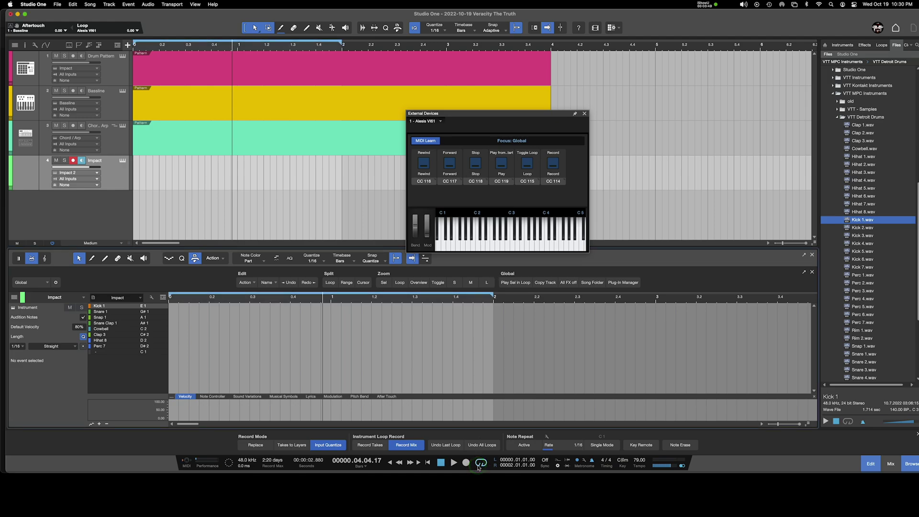
pyautogui.click(480, 463)
pyautogui.click(481, 462)
pyautogui.click(481, 462)
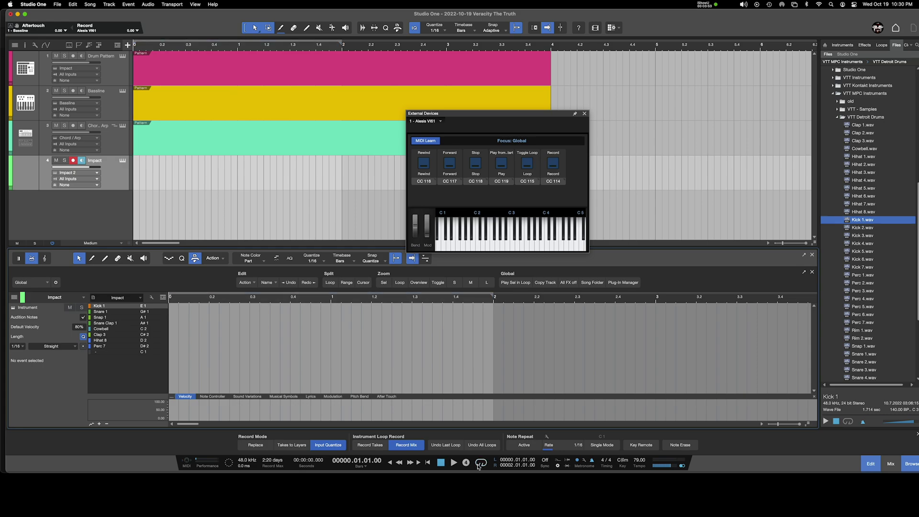
pyautogui.click(440, 462)
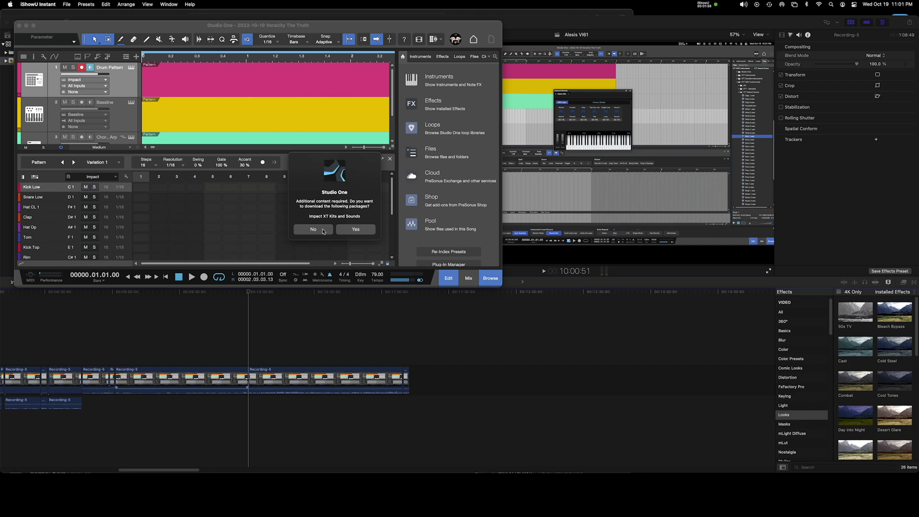
# Decline the Impact XT content download, close the Produce Beats window, and enlarge Studio One.
pyautogui.click(320, 230)
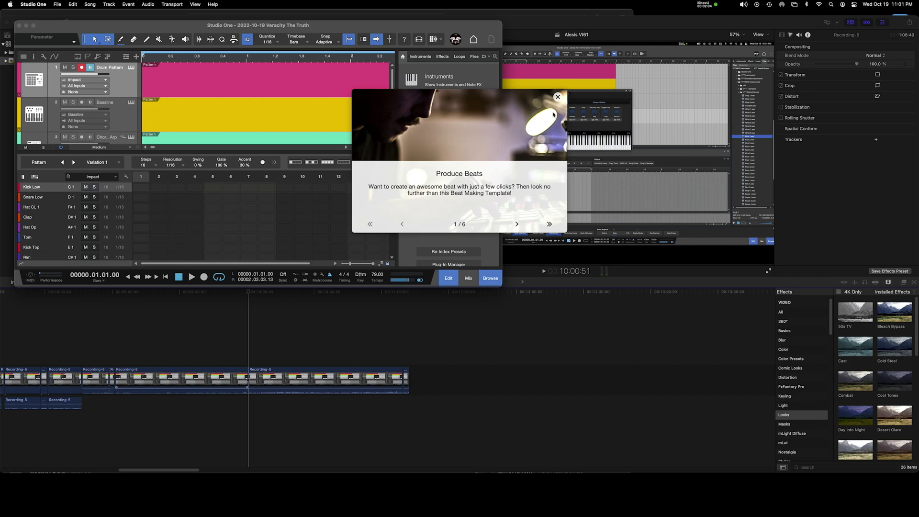
pyautogui.click(558, 96)
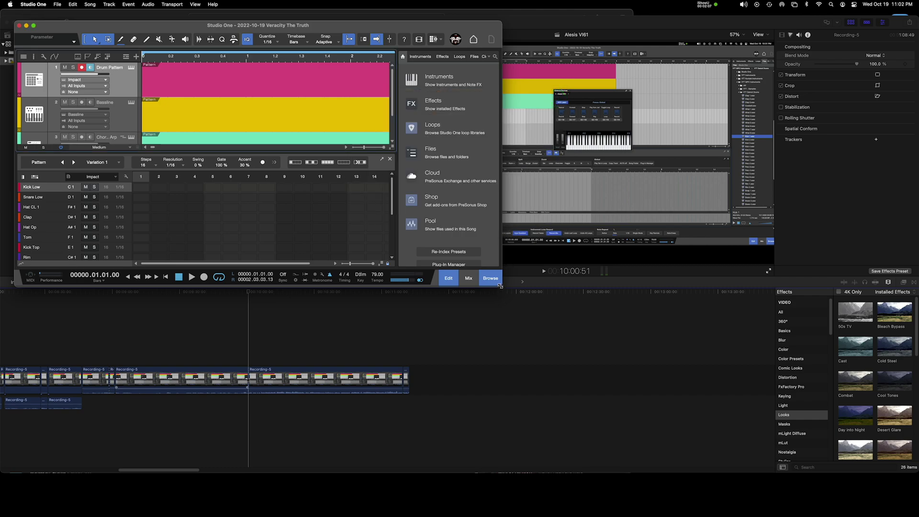
pyautogui.moveTo(501, 286); pyautogui.dragTo(914, 500)
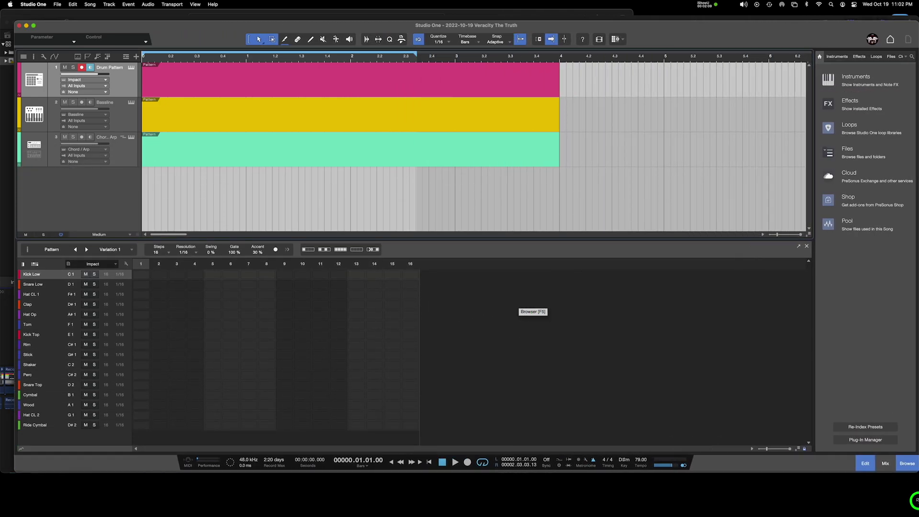
pyautogui.click(34, 81)
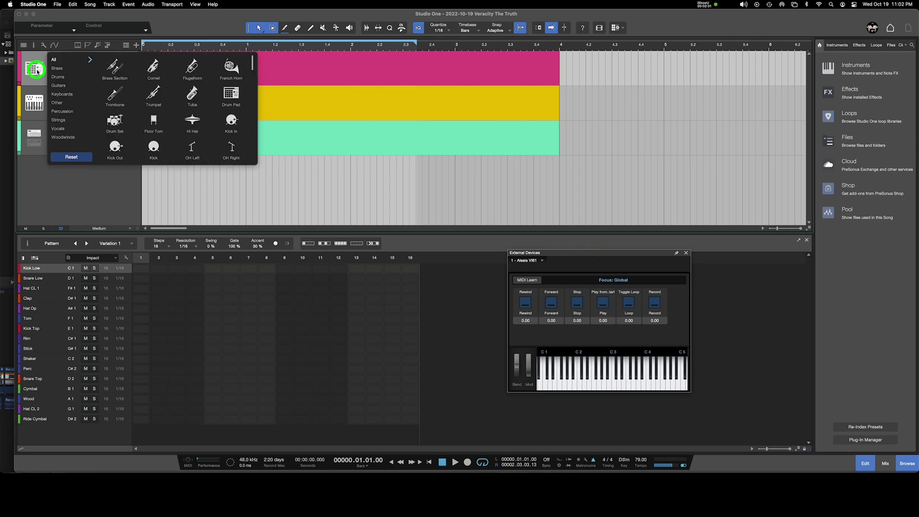
pyautogui.click(35, 69)
# Open the Drum Pattern Impact XT, accept the sample mismatch warning, and audition its pads.
pyautogui.click(131, 57)
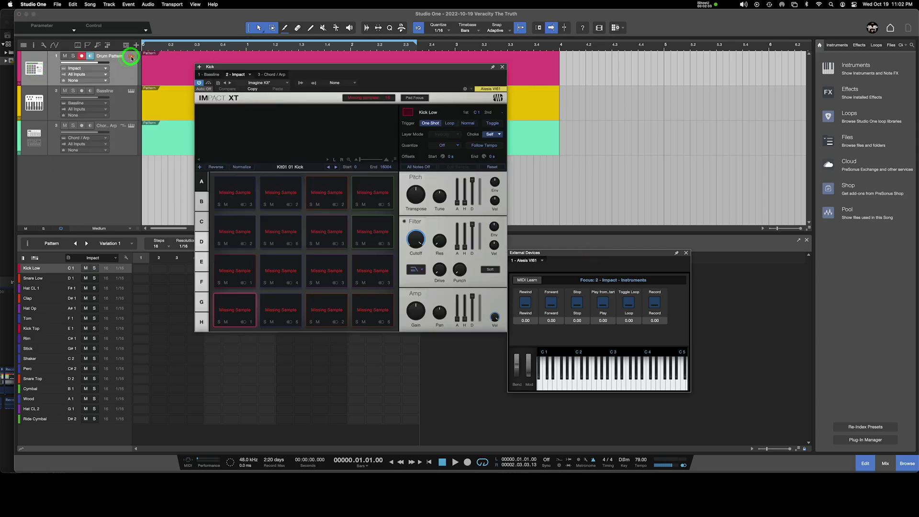
pyautogui.click(247, 191)
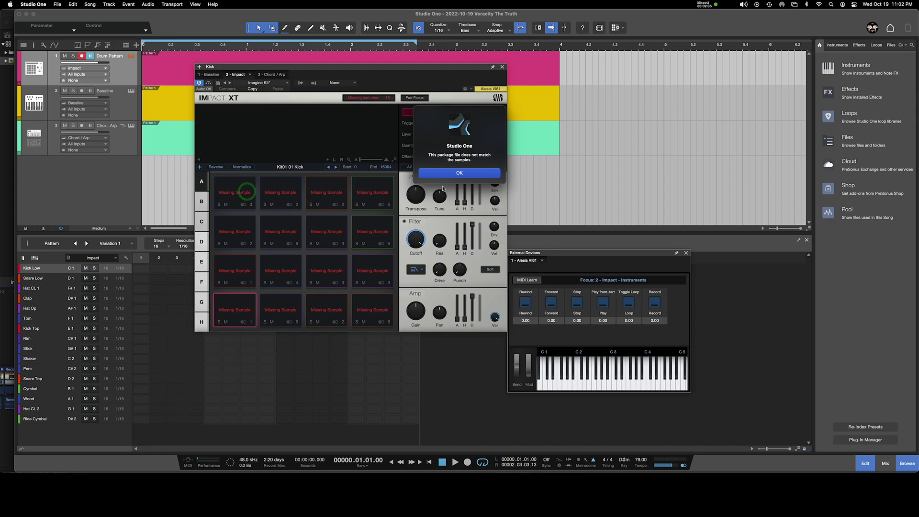
pyautogui.click(452, 175)
pyautogui.click(281, 187)
pyautogui.click(302, 197)
pyautogui.click(336, 192)
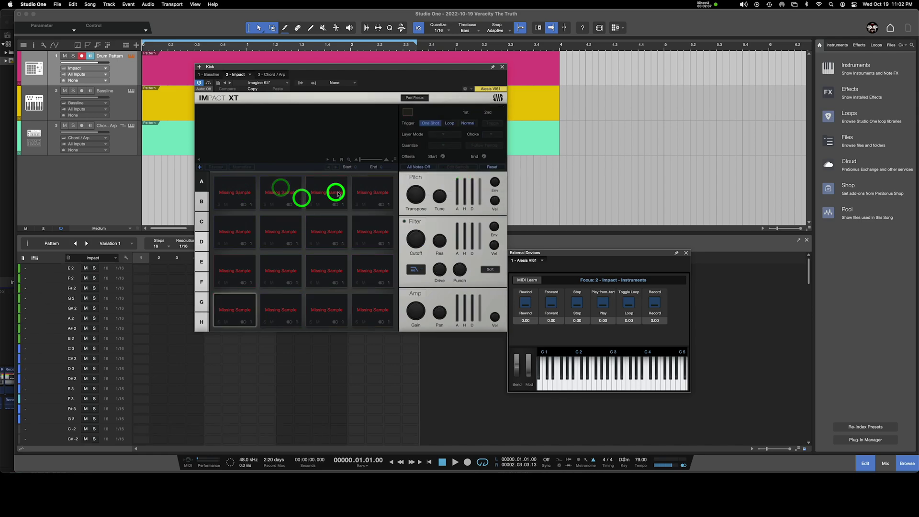
pyautogui.click(356, 191)
pyautogui.click(303, 196)
pyautogui.click(277, 210)
pyautogui.click(256, 238)
pyautogui.click(272, 262)
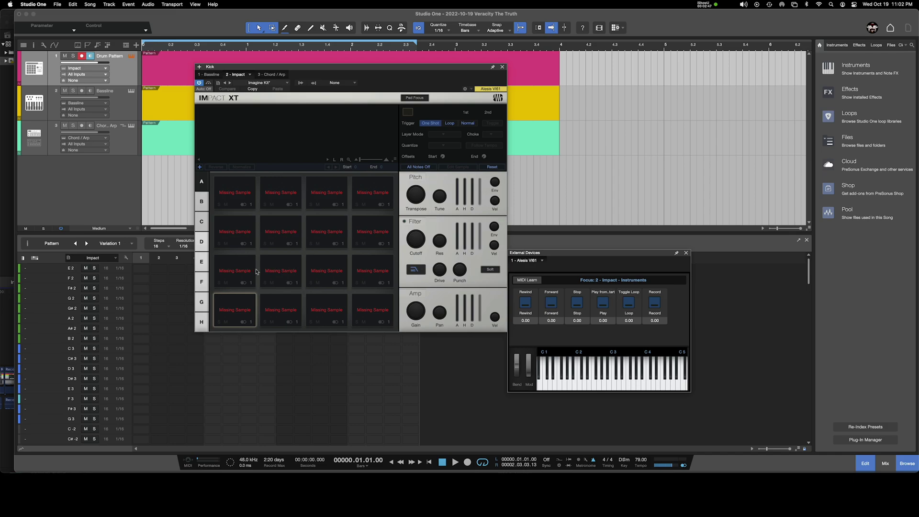
# Try Add Sample from the bottom-left pad's options menu, then dismiss the menus.
pyautogui.rightClick(242, 303)
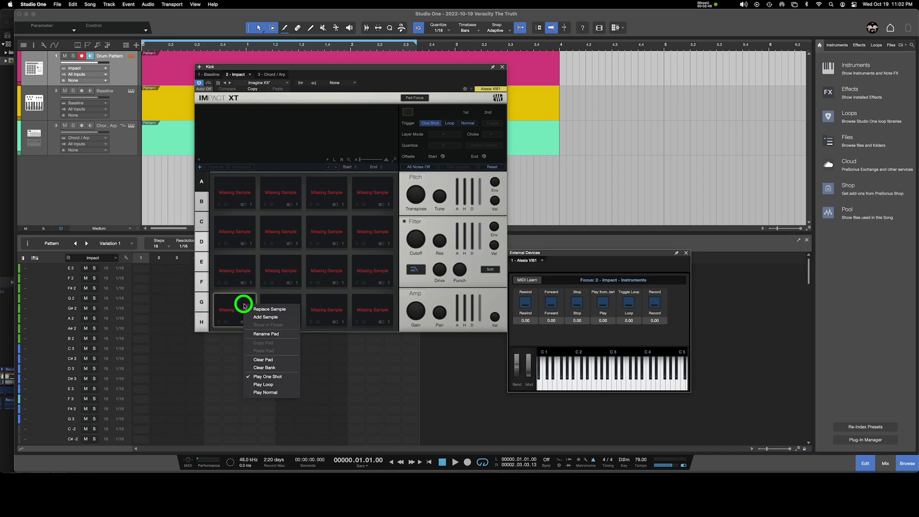
pyautogui.click(268, 319)
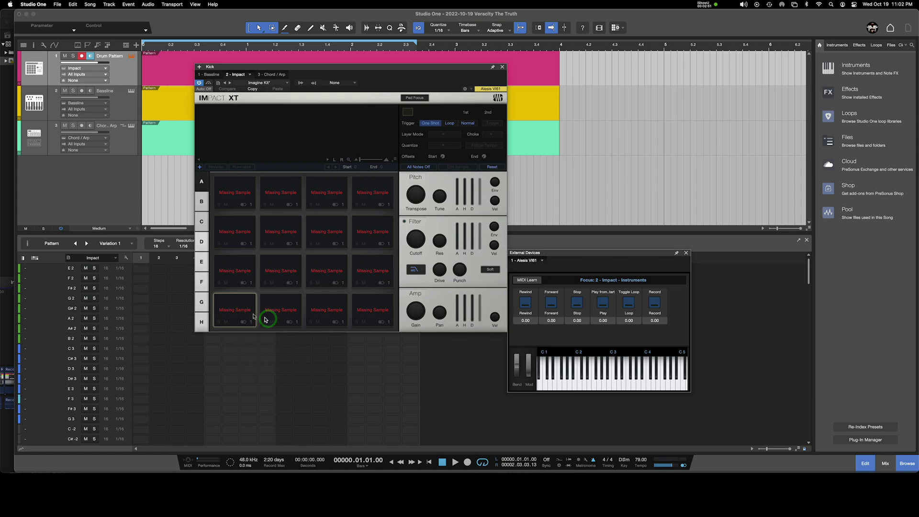
pyautogui.rightClick(243, 311)
pyautogui.click(265, 324)
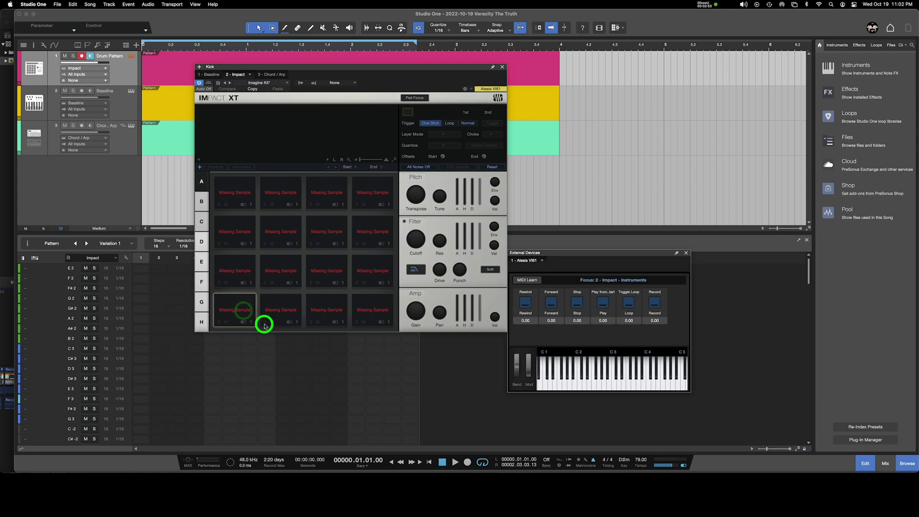
pyautogui.rightClick(237, 308)
pyautogui.click(243, 281)
pyautogui.rightClick(243, 275)
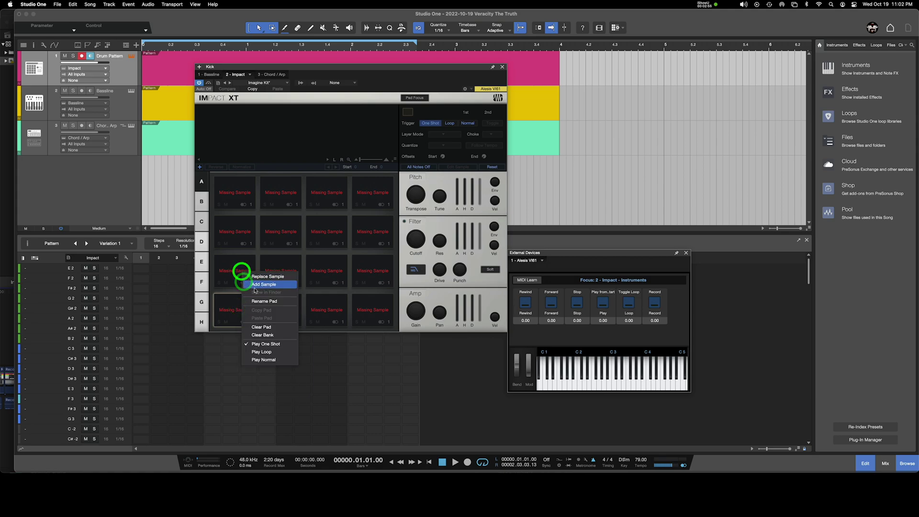
pyautogui.click(254, 285)
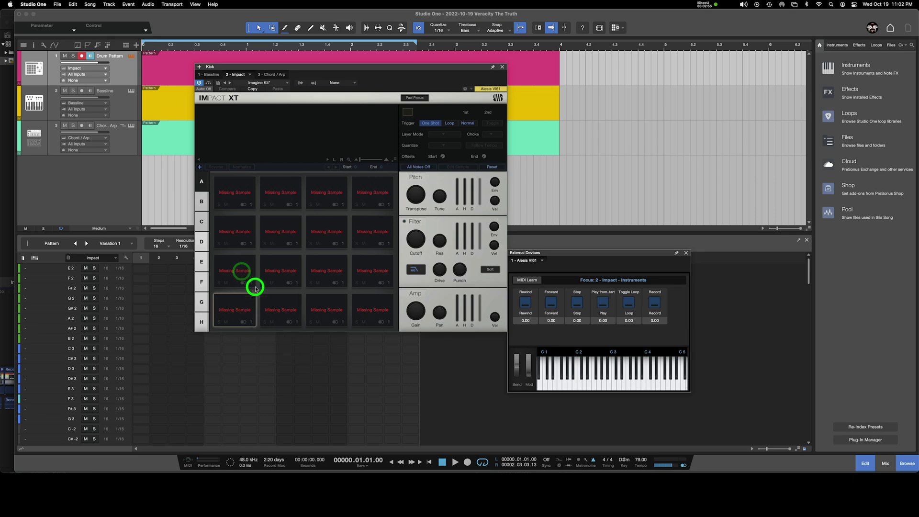
# Search the Instruments browser for 'impact' and drag Impact XT in as a new track.
pyautogui.click(863, 65)
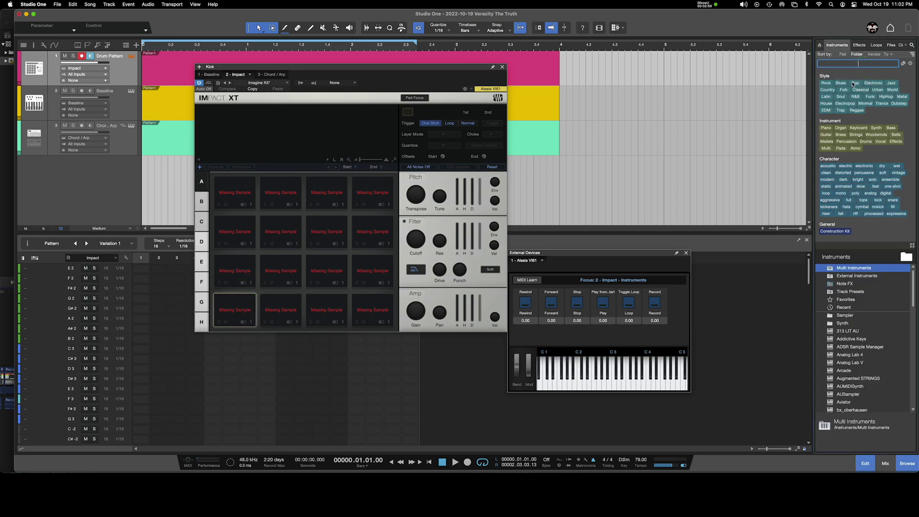
pyautogui.write('impact')
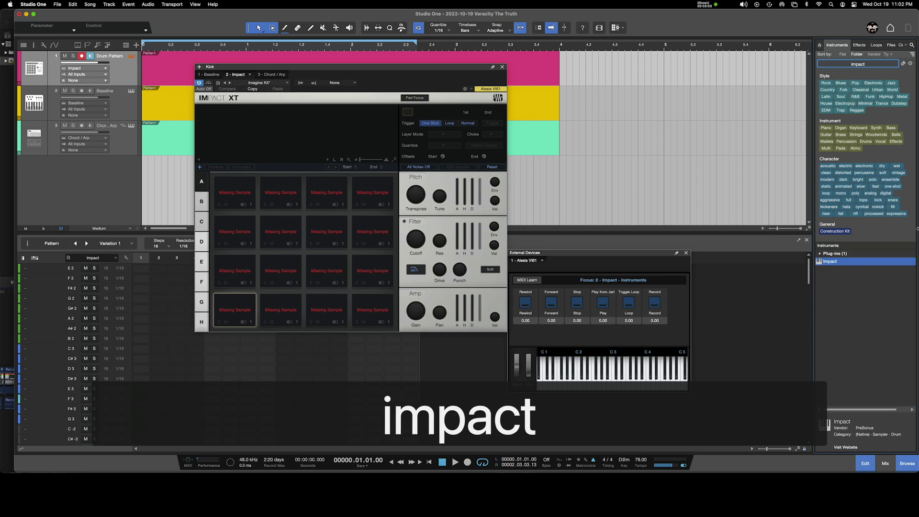
pyautogui.moveTo(824, 260); pyautogui.dragTo(68, 188)
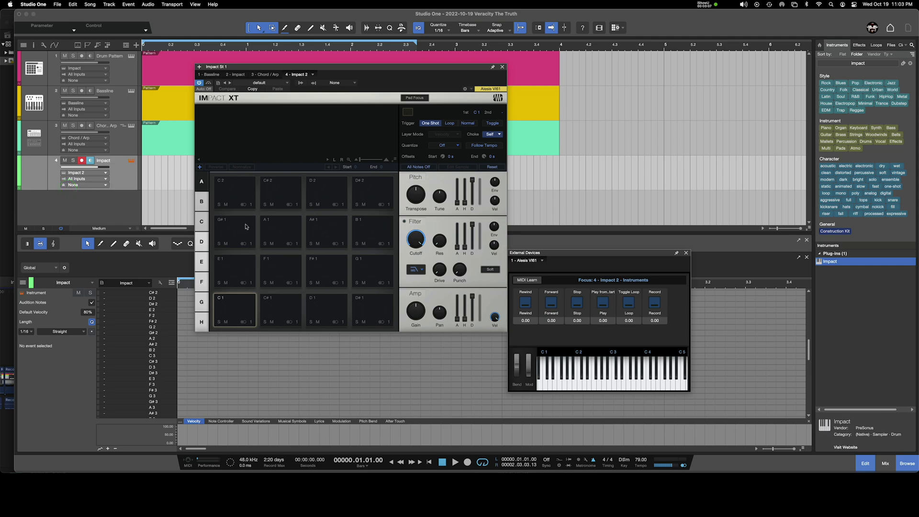
# Audition the new kit's empty pads, ending on pad C1.
pyautogui.click(238, 203)
pyautogui.click(272, 194)
pyautogui.click(322, 195)
pyautogui.click(366, 193)
pyautogui.click(244, 297)
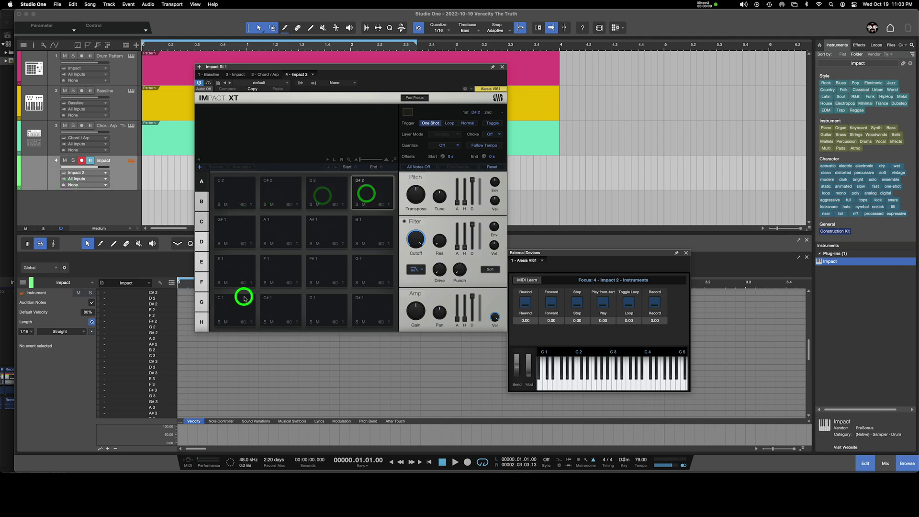
# Preview and load Kick 1.wav from VTT Detroit Drums onto pad C1.
pyautogui.rightClick(242, 306)
pyautogui.click(269, 328)
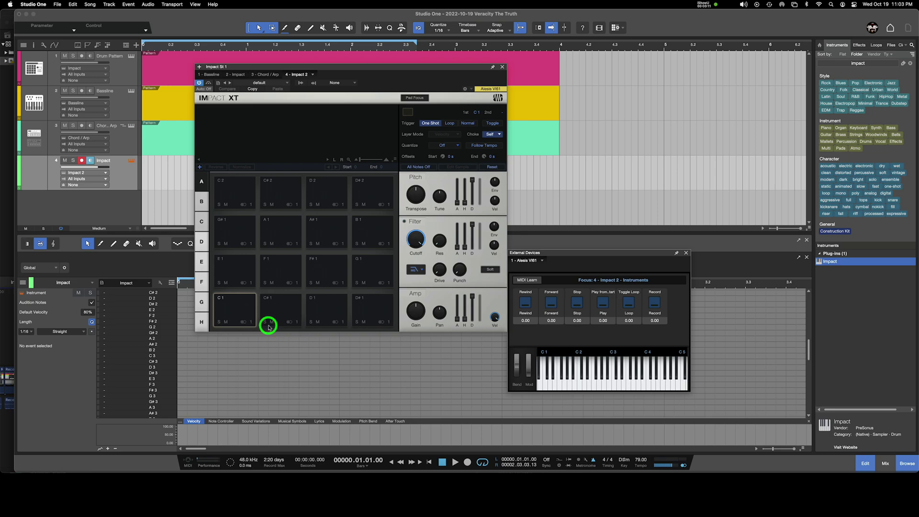
pyautogui.scroll(-10, 380, 186)
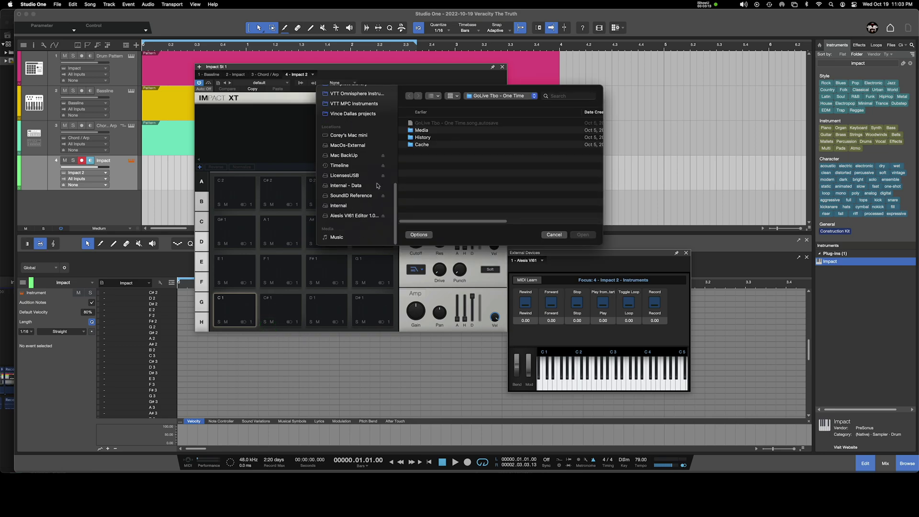
pyautogui.click(363, 177)
pyautogui.click(425, 166)
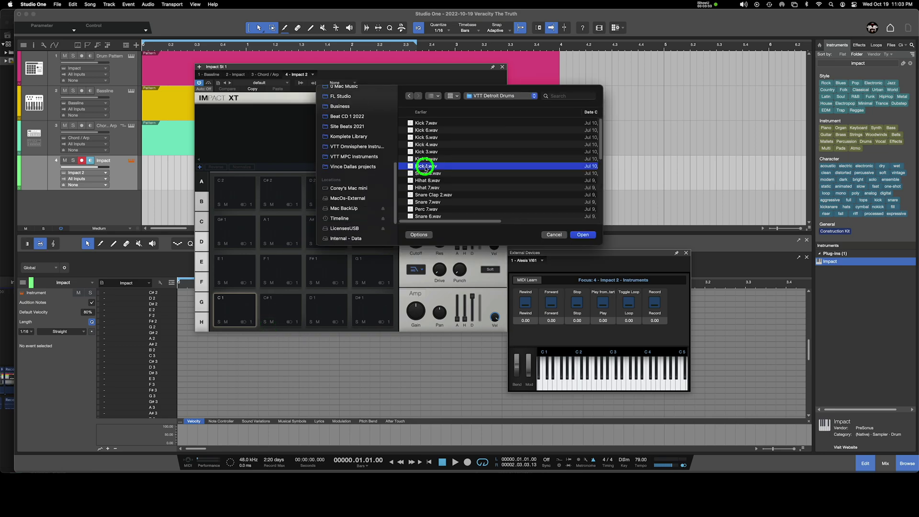
pyautogui.press('space')
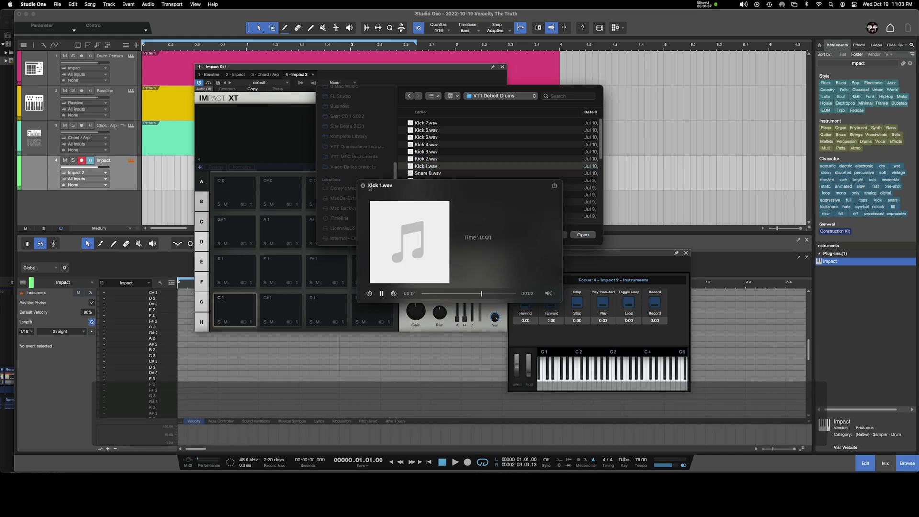
pyautogui.click(365, 185)
pyautogui.click(364, 186)
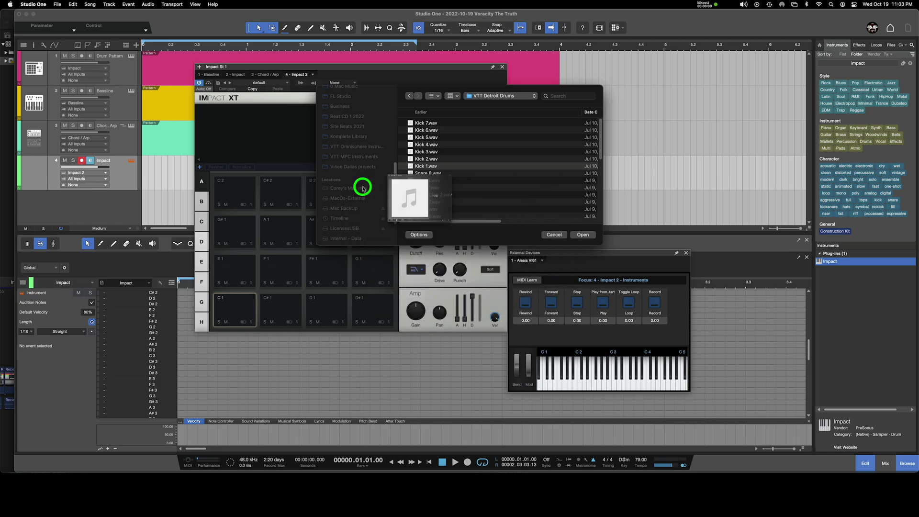
pyautogui.click(582, 235)
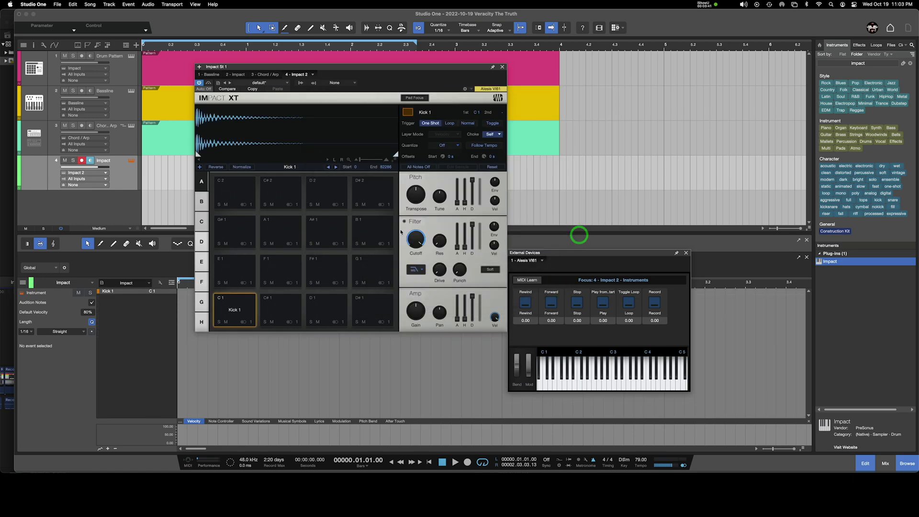
# Load Snare 8.wav onto pad C#1.
pyautogui.click(282, 309)
pyautogui.rightClick(282, 309)
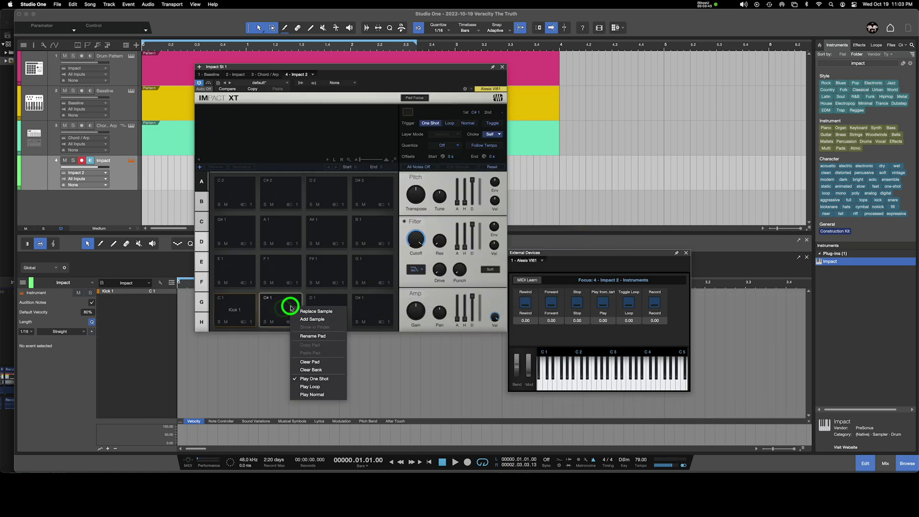
pyautogui.click(301, 319)
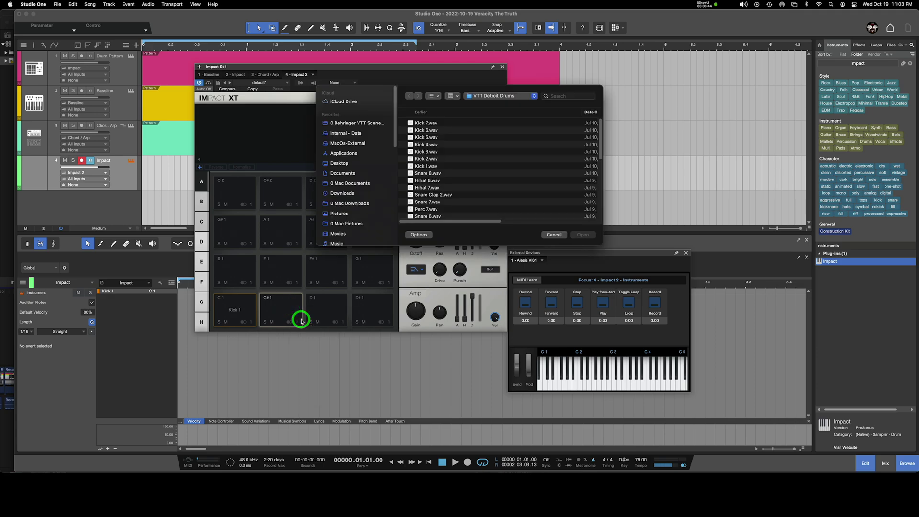
pyautogui.click(439, 172)
pyautogui.click(581, 233)
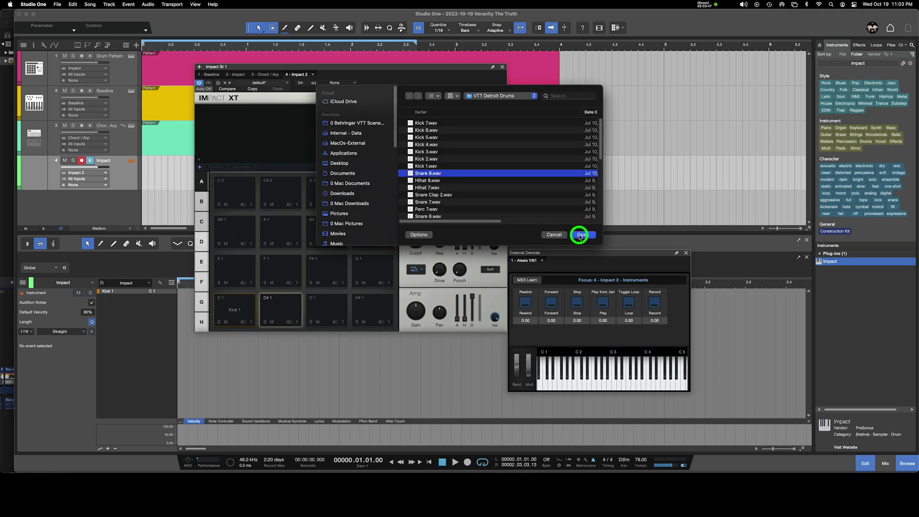
# Add a sample to pad D1, selecting Perc 7.wav.
pyautogui.rightClick(328, 299)
pyautogui.click(348, 310)
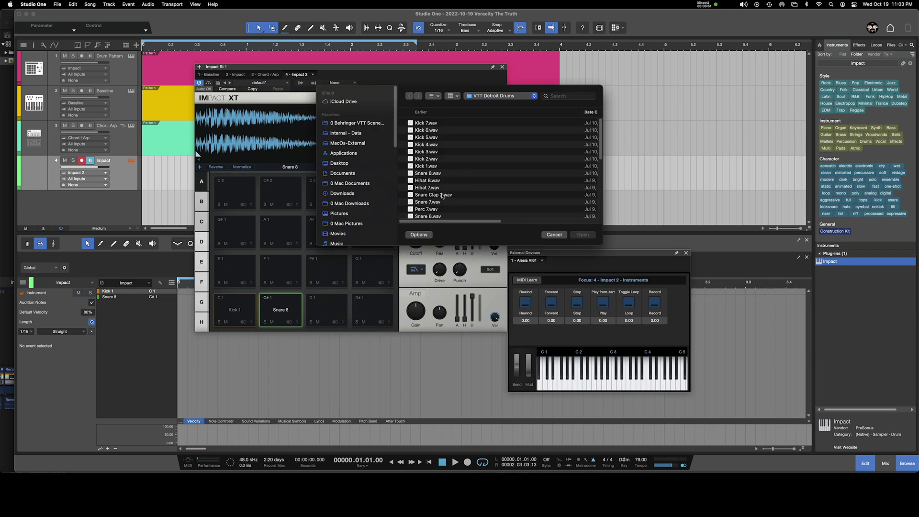
pyautogui.click(436, 209)
# Open Perc 7.wav onto pad D1, completing the kick, snare and percussion kit.
pyautogui.click(582, 234)
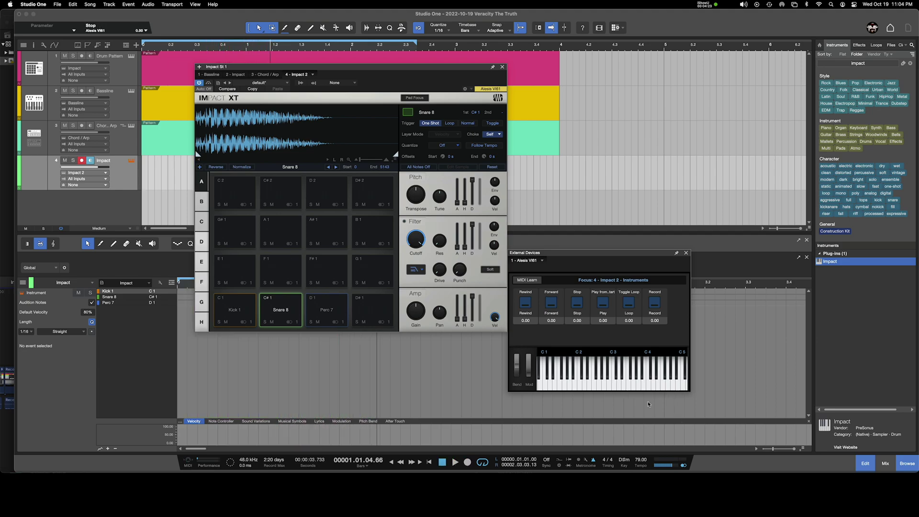
pyautogui.click(569, 460)
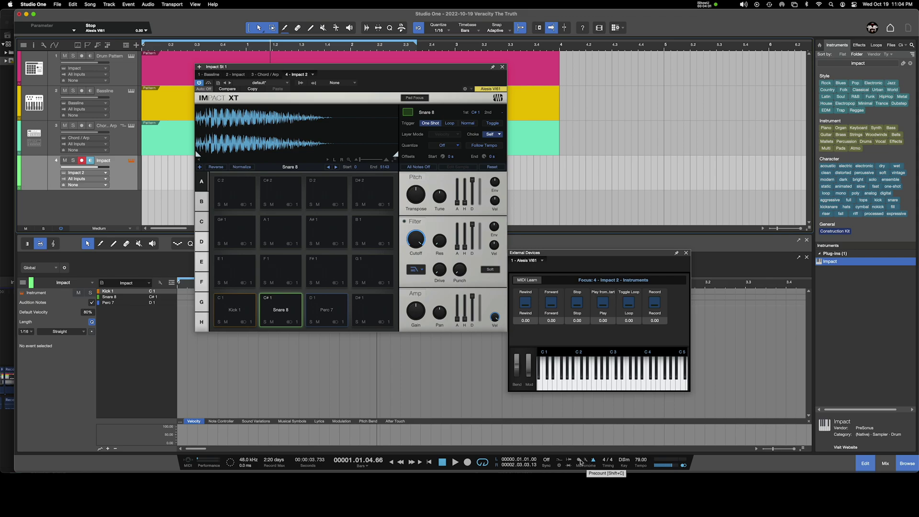
# Enable Precount, record a drum part on the Impact track, then stop and return to start.
pyautogui.click(579, 460)
pyautogui.press('KP_Multiply')
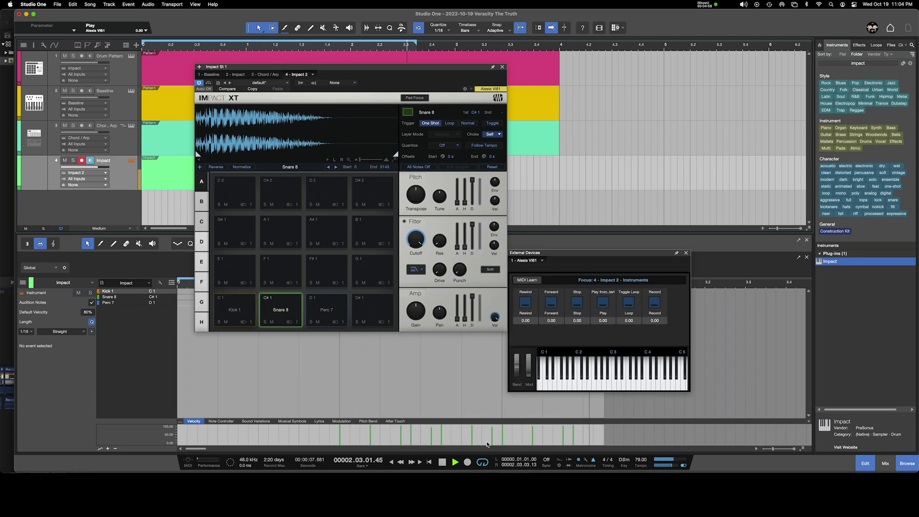
pyautogui.press('space')
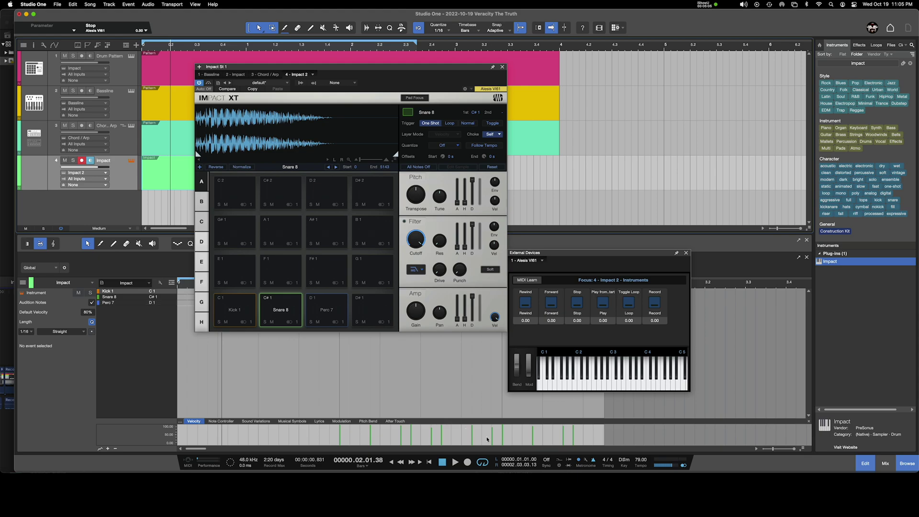
# Close Impact XT, disarm the Drum Pattern track, and select and arm the Impact track.
pyautogui.click(502, 67)
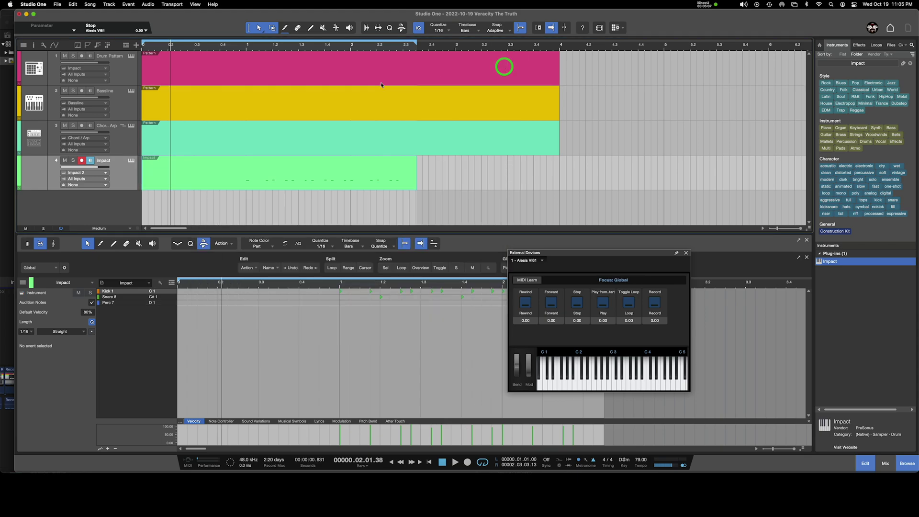
pyautogui.click(122, 69)
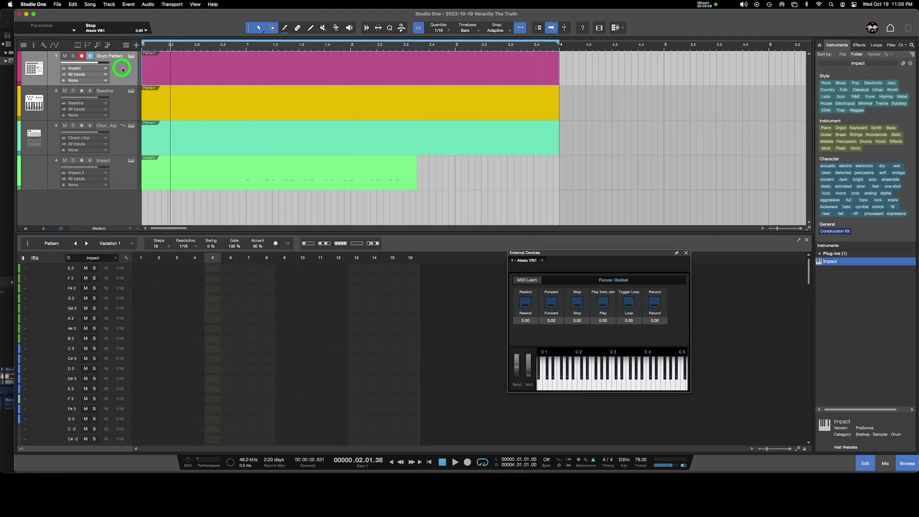
pyautogui.click(81, 56)
pyautogui.click(123, 115)
pyautogui.click(124, 144)
pyautogui.click(125, 164)
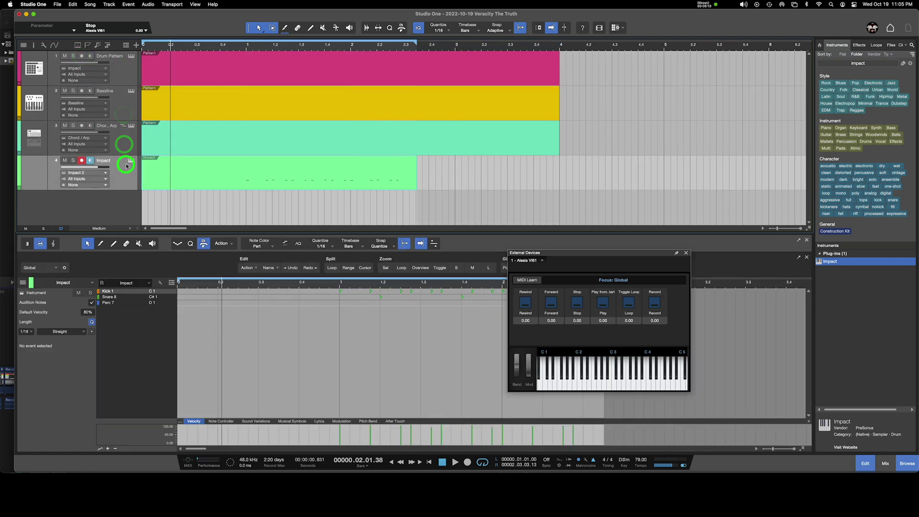